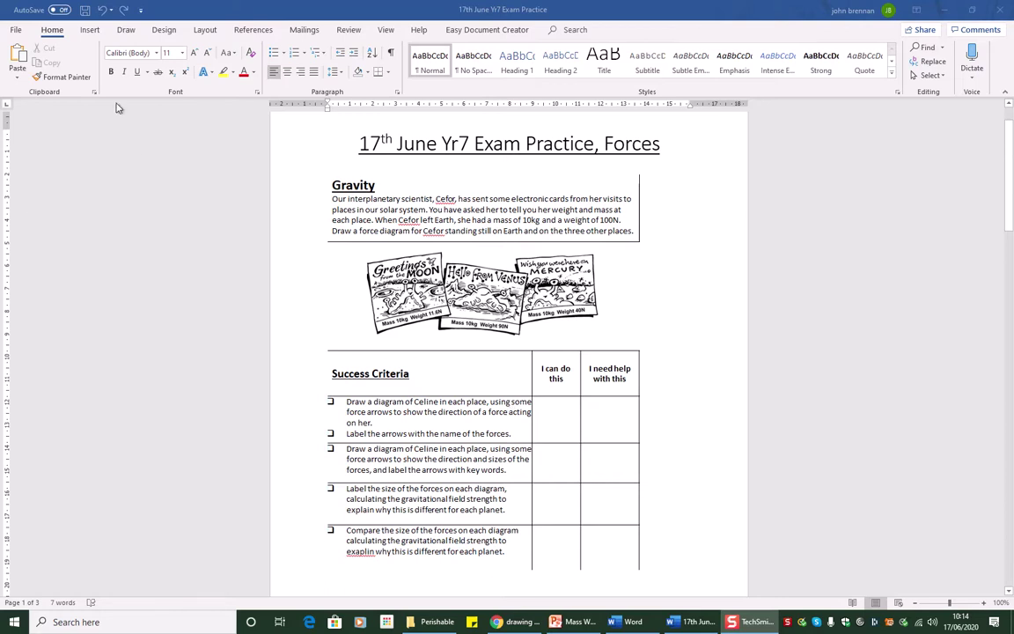
Step: Draw a 2.06 × 1.96 cm rectangle filling the first 'I can do this' cell
left_click(91, 33)
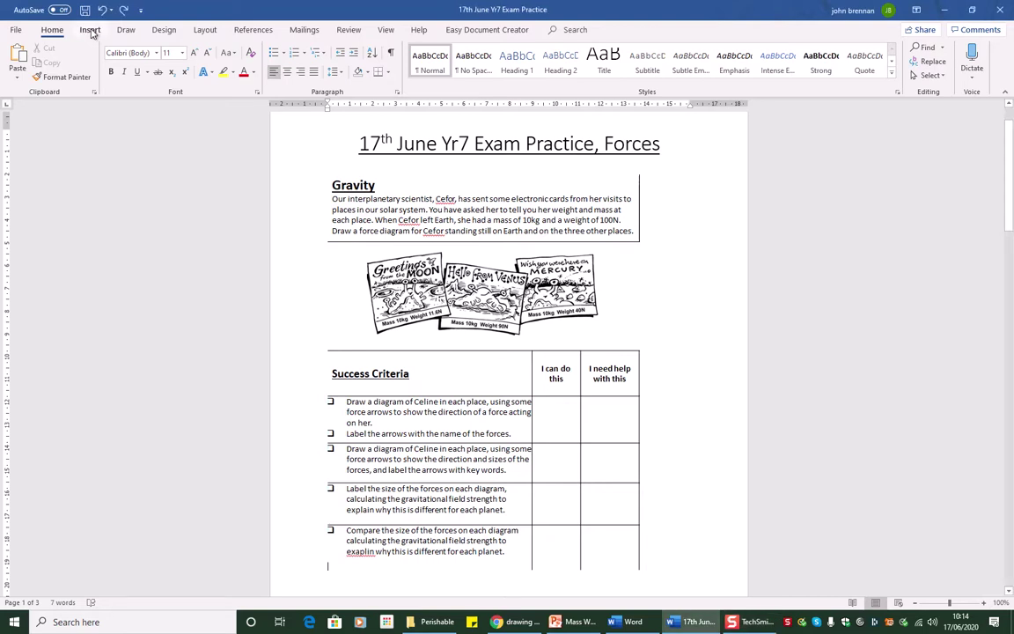
left_click(91, 31)
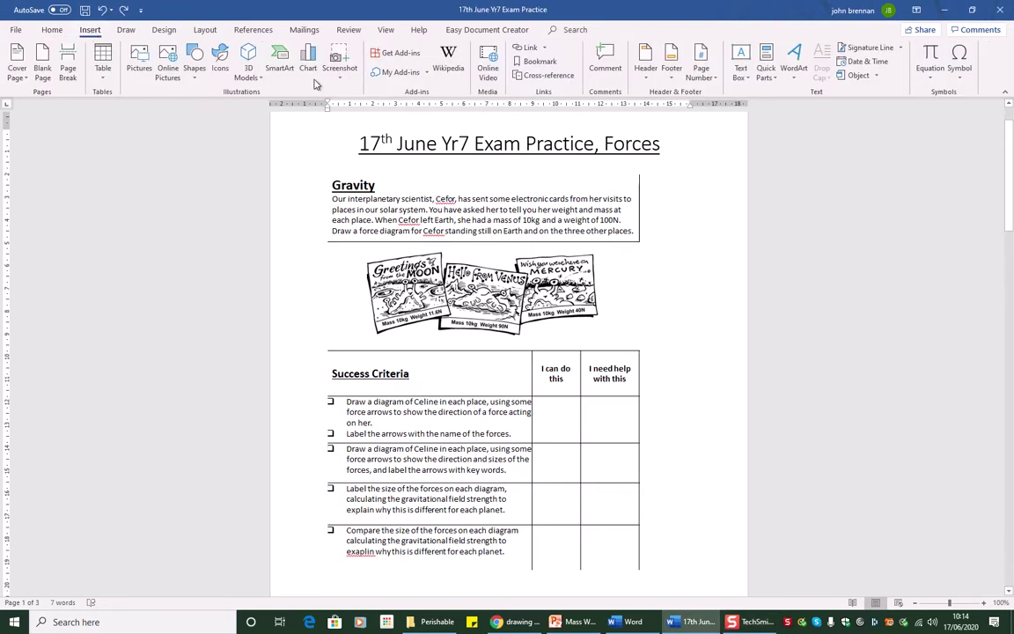
left_click(195, 60)
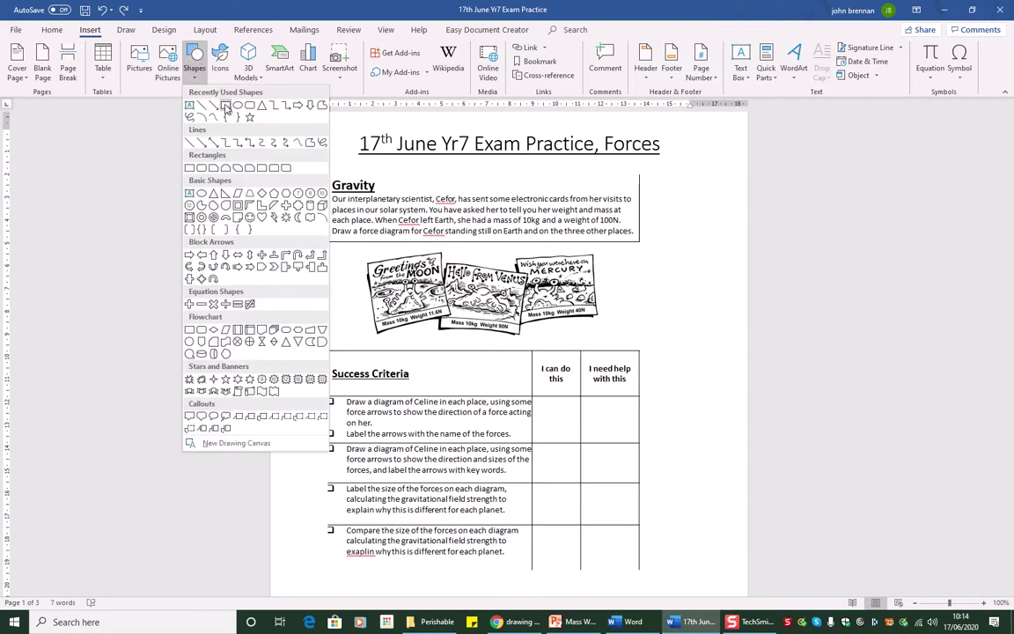
left_click(225, 107)
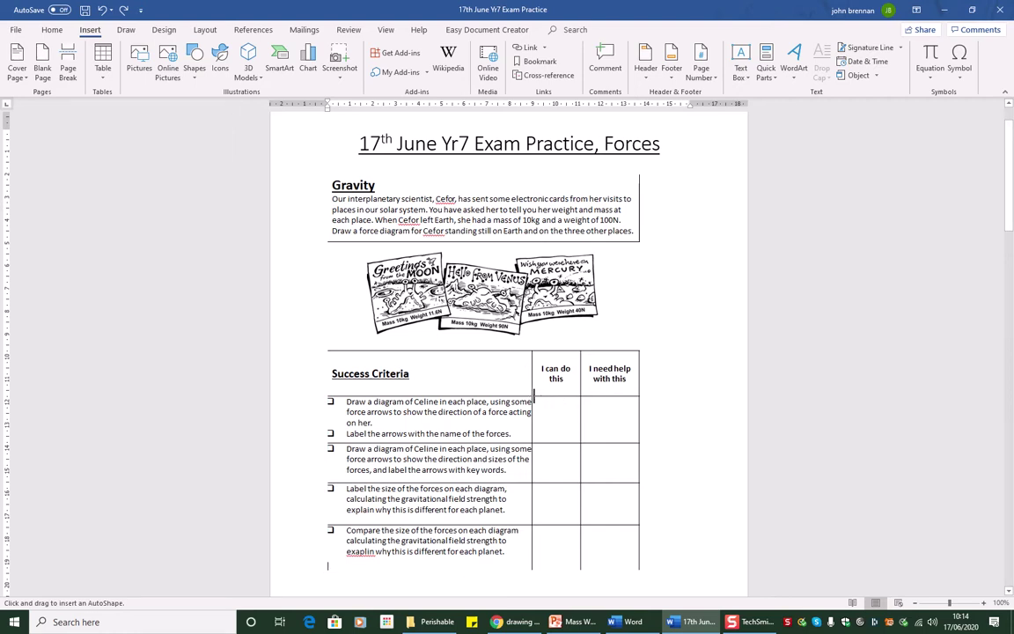
mouse_move(534, 397)
left_mouse_down()
mouse_move(579, 412)
mouse_move(579, 444)
left_mouse_up()
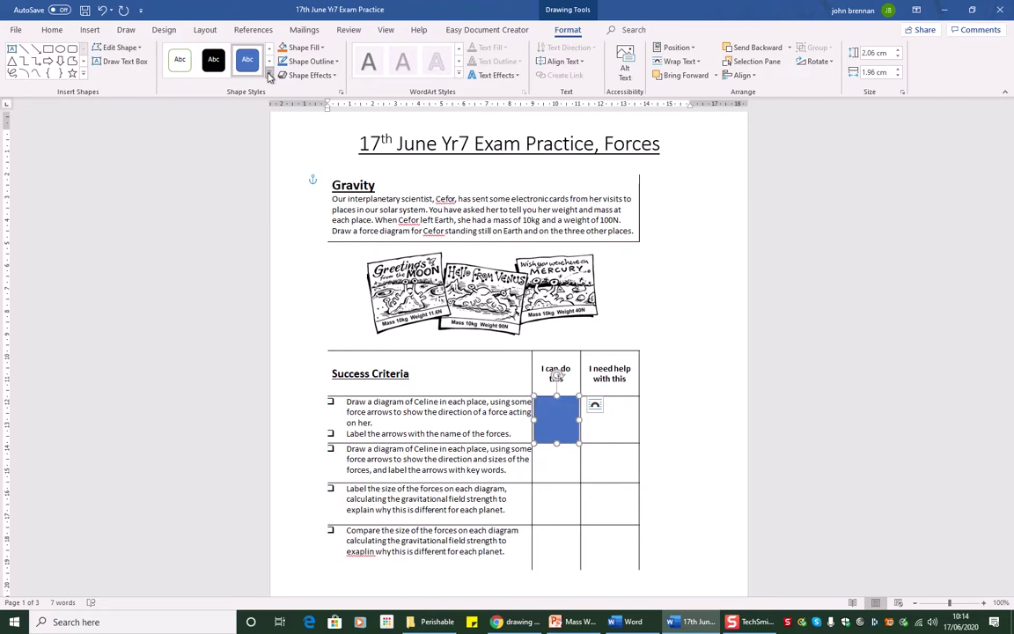
left_click(270, 77)
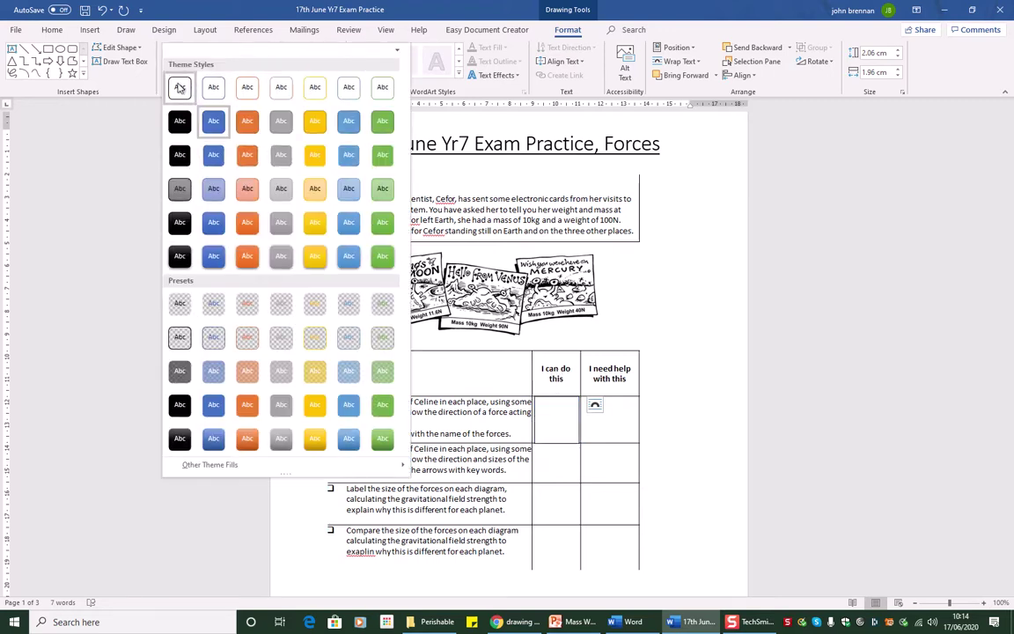
Step: Apply the Colored Outline - Black style to the rectangle and type 'Y' and 'y' on two lines
left_click(179, 87)
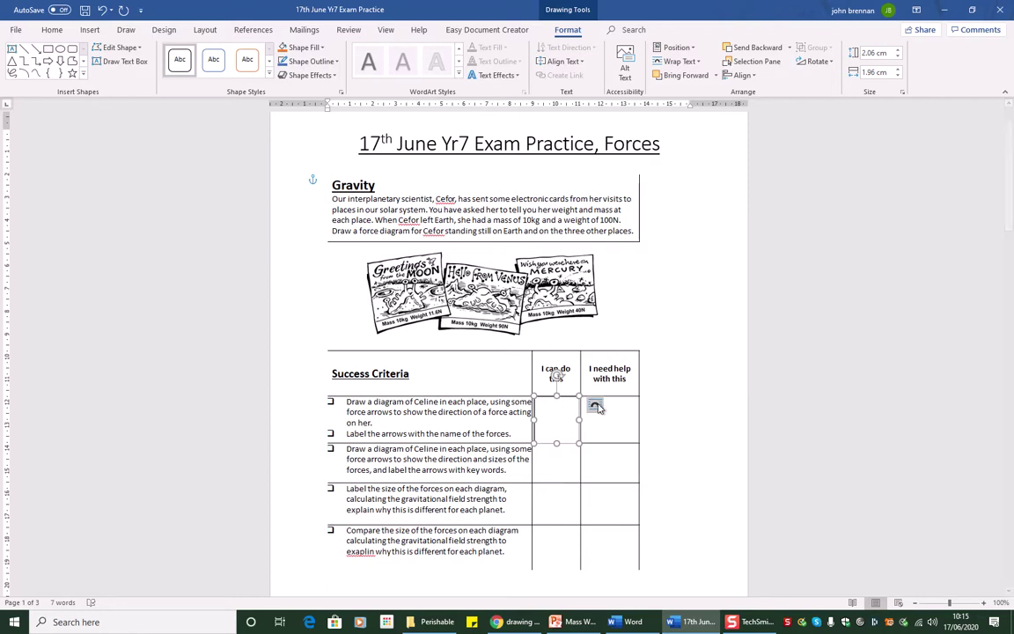
type("y")
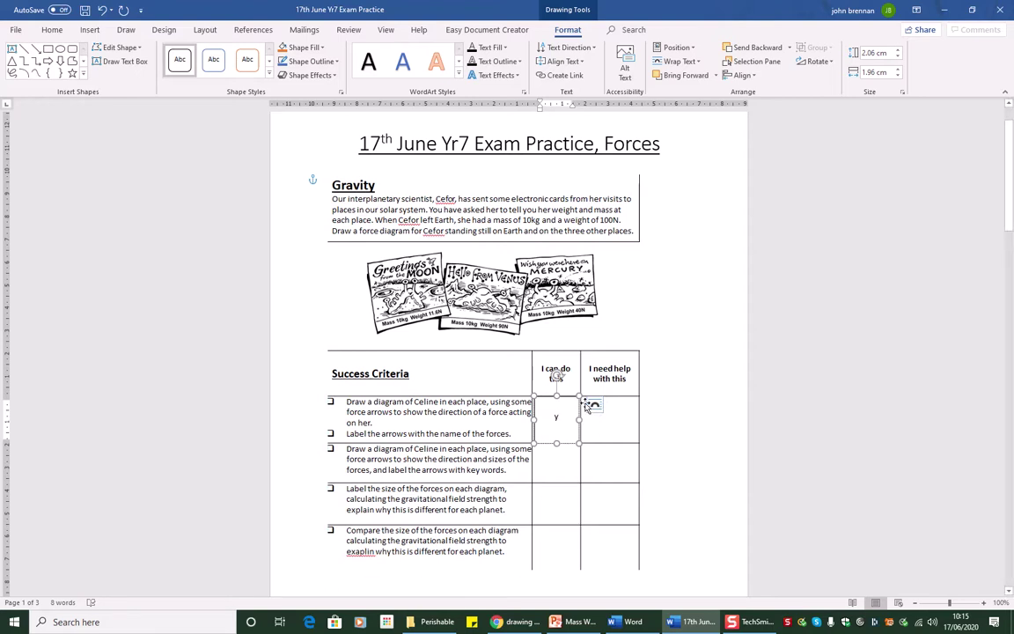
key("Return")
type("y")
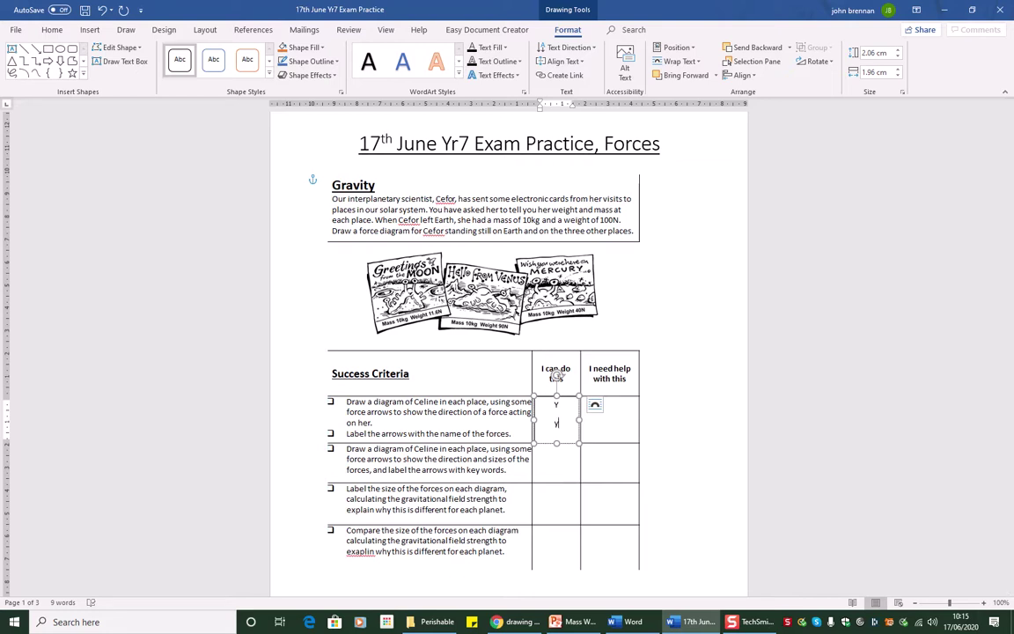
scroll(509, 352, "down", 2)
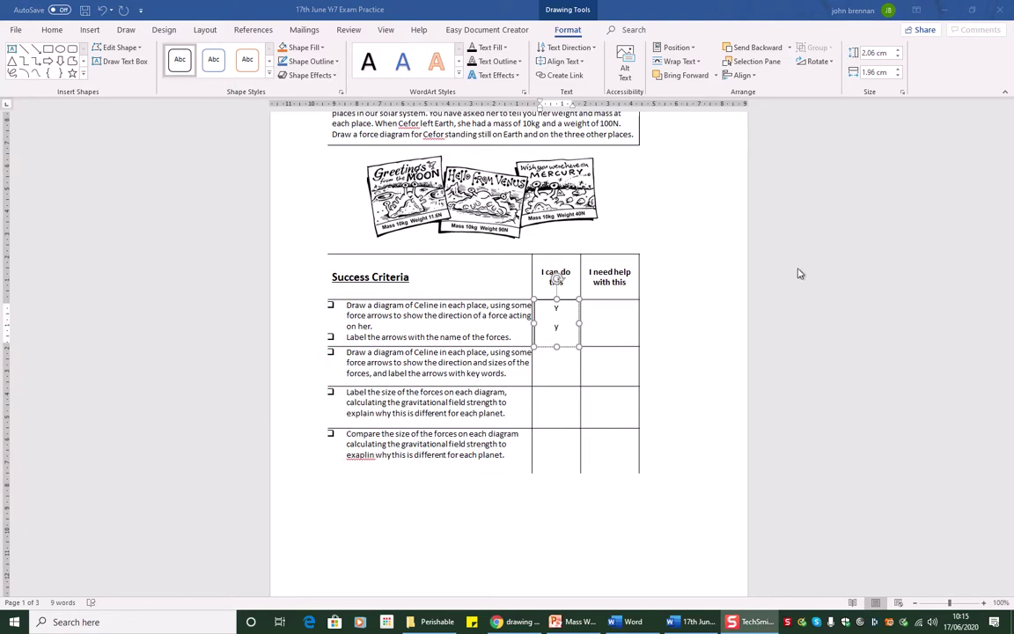
Step: Scroll down to page 2 and delete the stray tick mark there
scroll(797, 274, "down", 6)
scroll(798, 278, "down", 3)
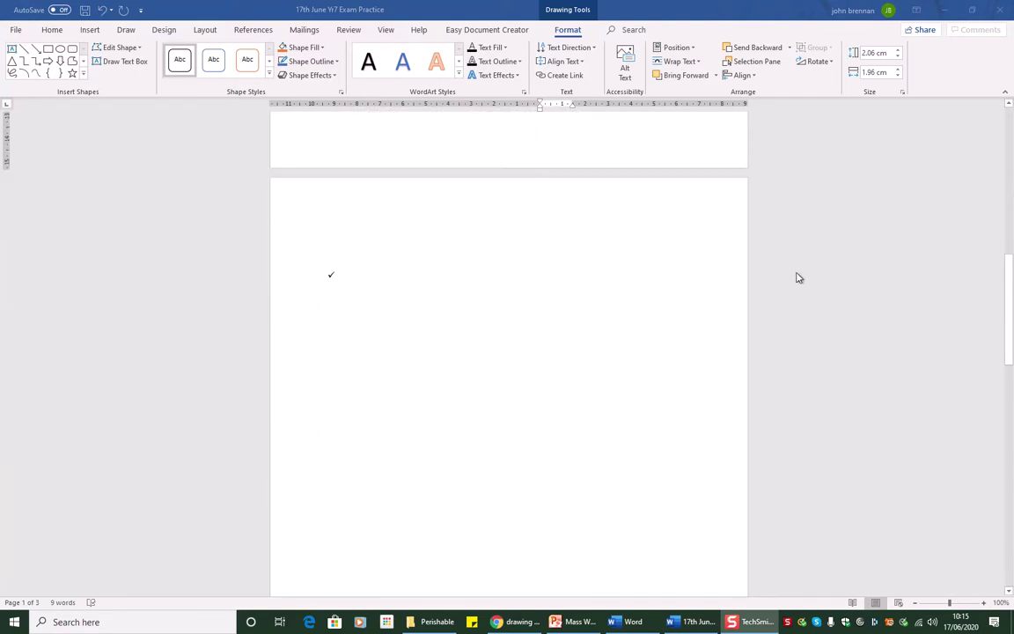
left_click(331, 275)
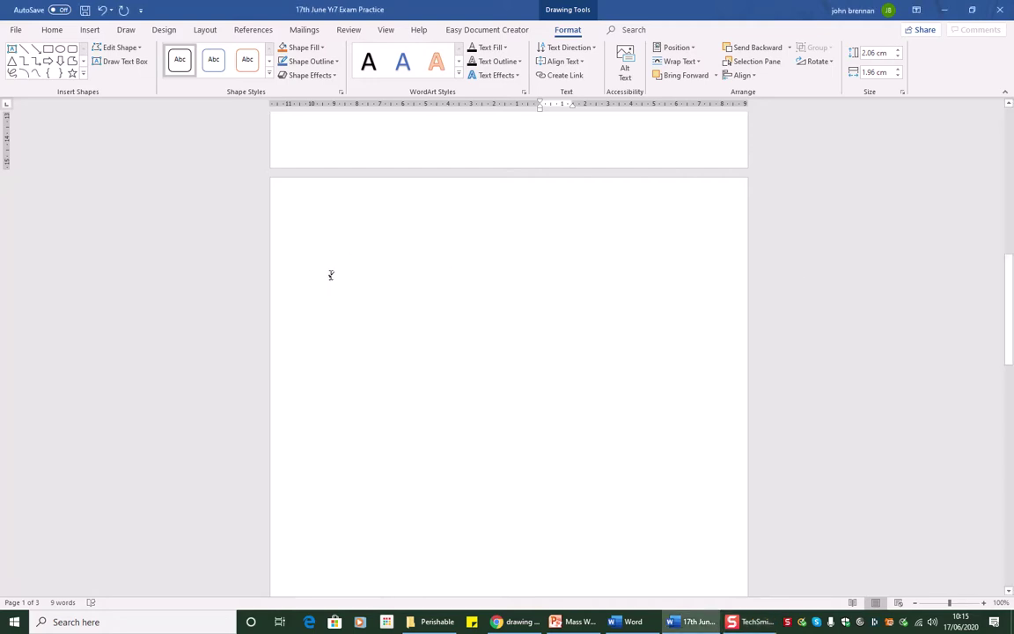
double_click(332, 277)
key("Delete")
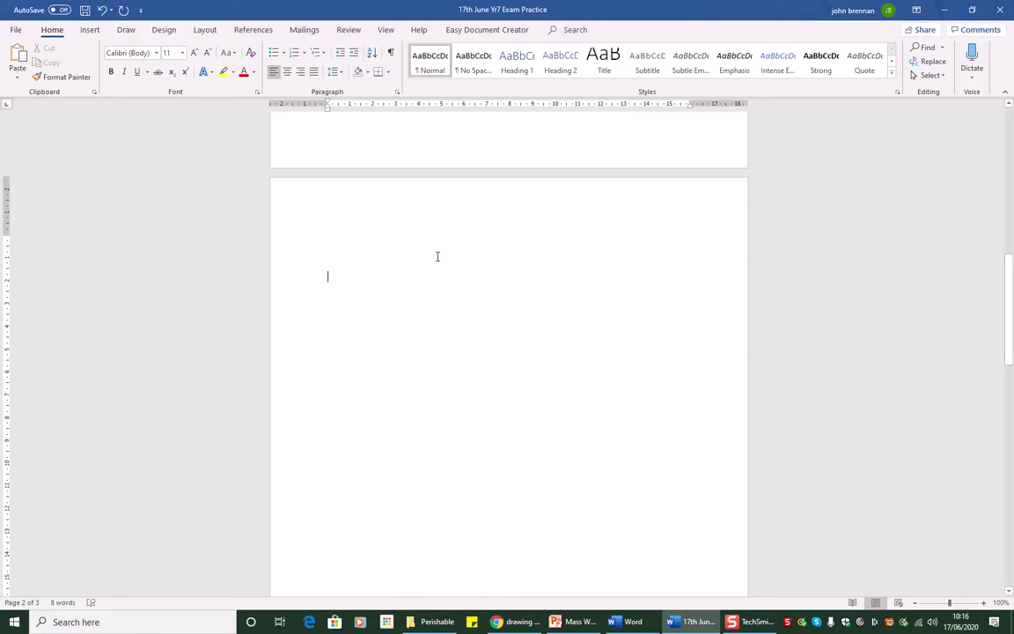
key("shift+F10")
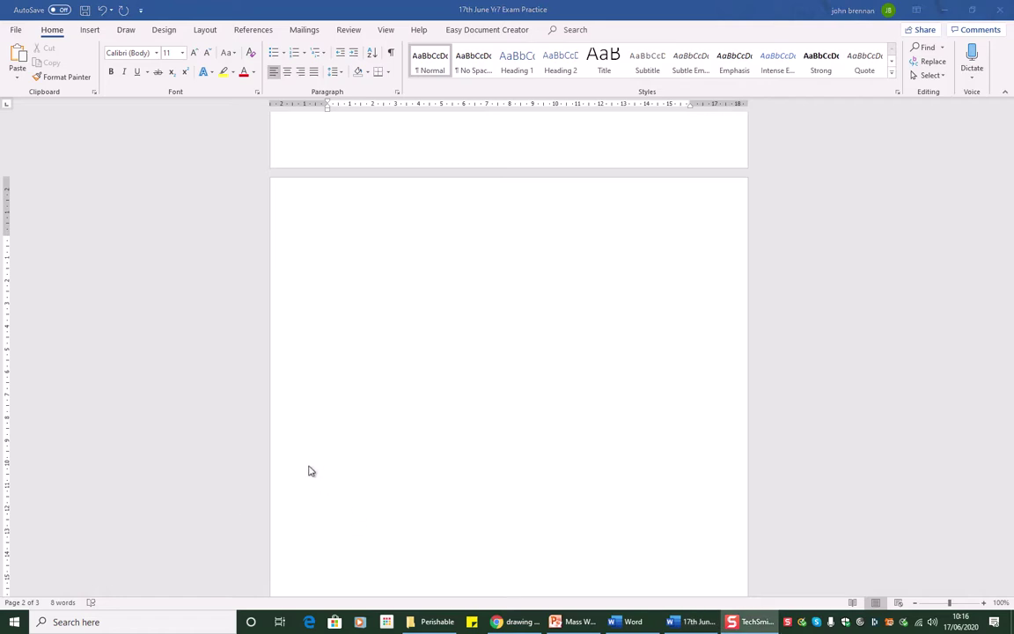
Step: Insert a Simple Text Box on page 2 and clear its placeholder text
left_click(90, 31)
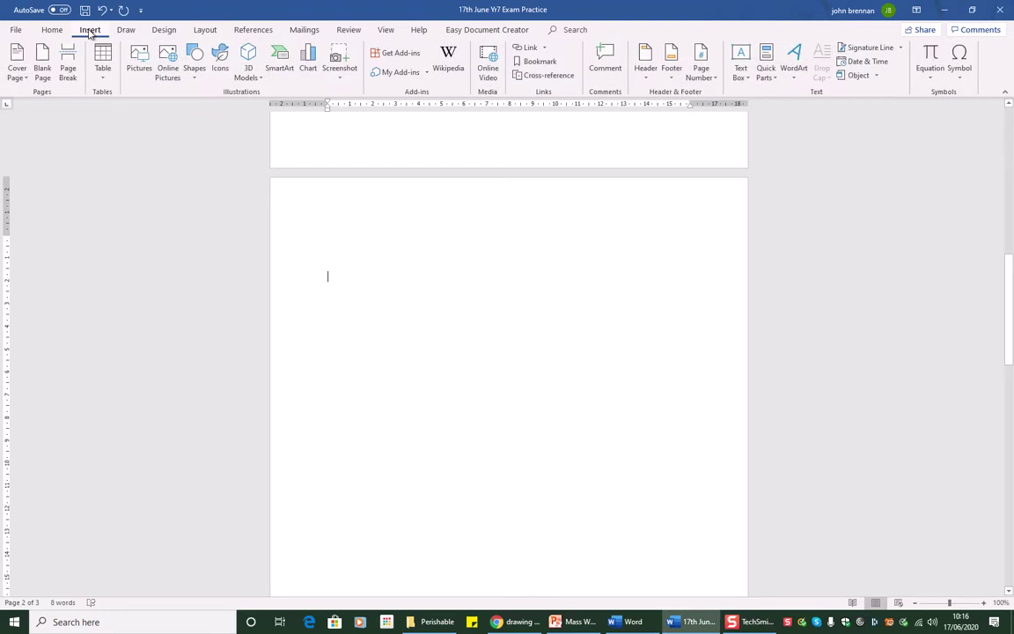
left_click(741, 60)
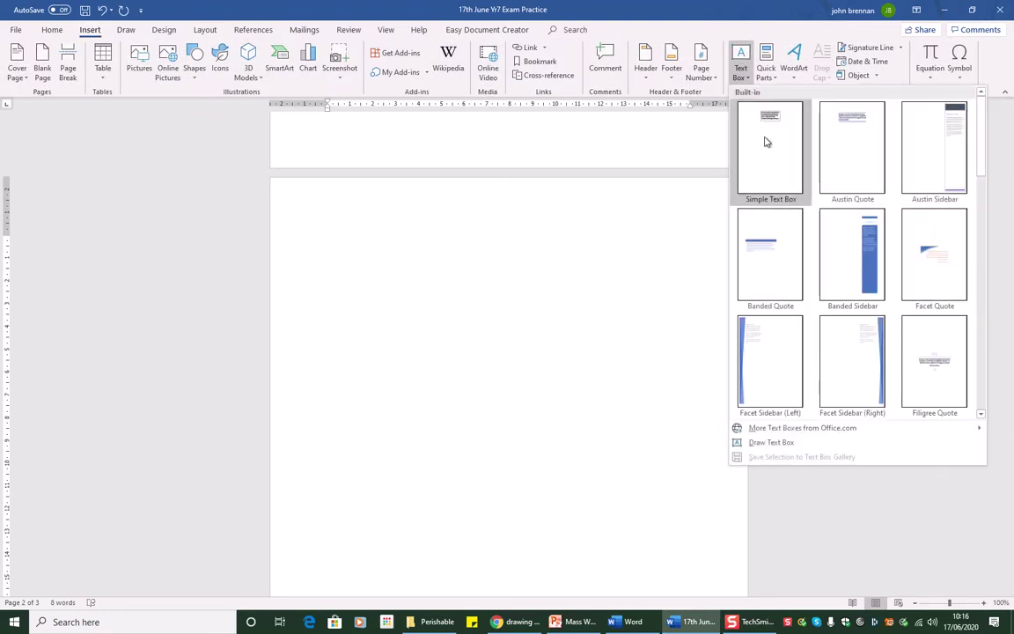
left_click(765, 142)
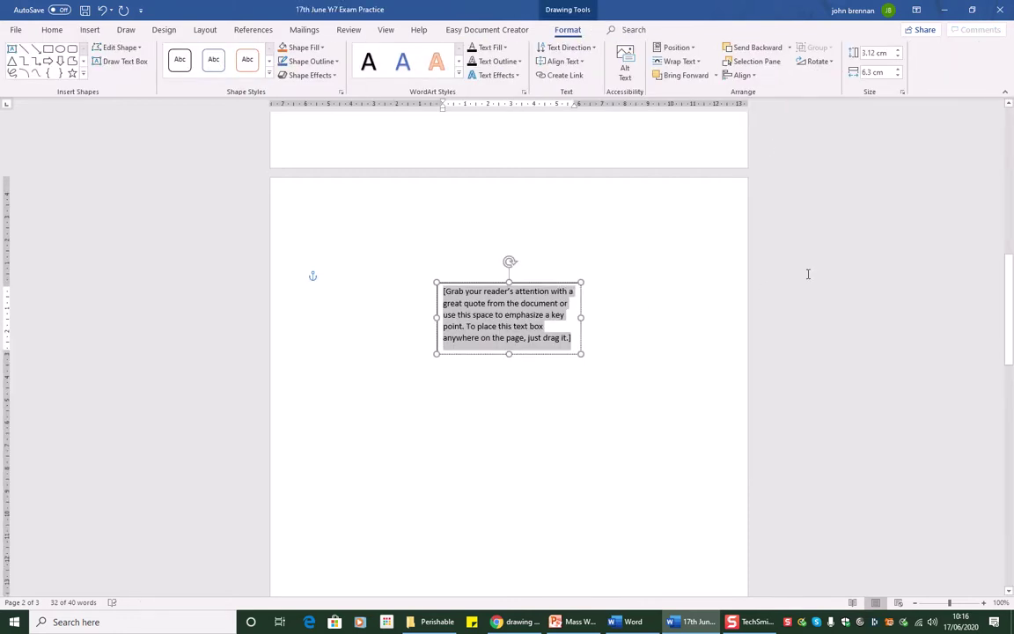
key("Delete")
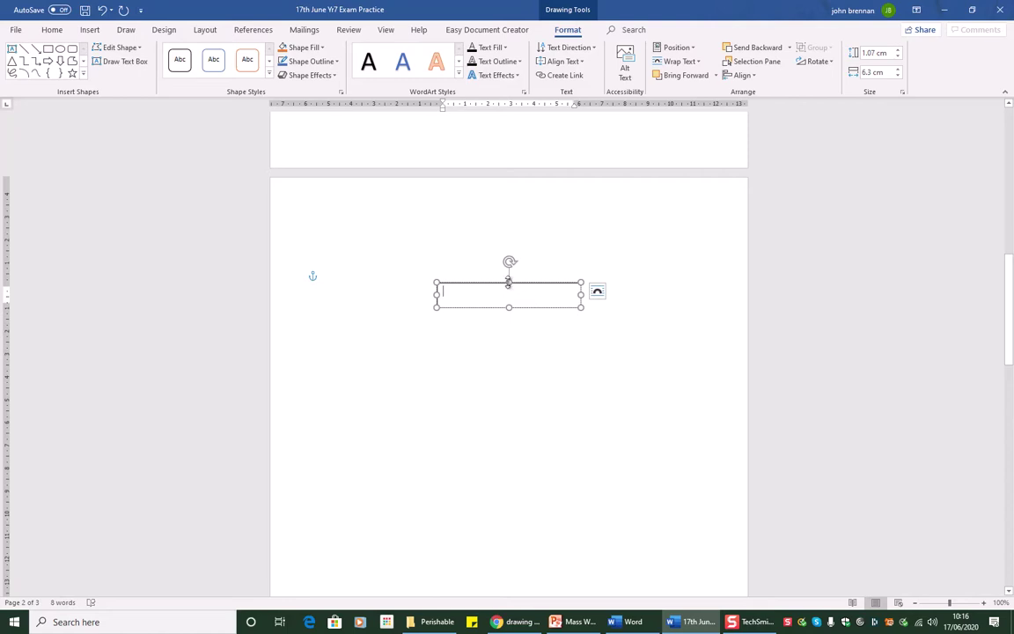
Step: Move the empty text box to the top-left and narrow it to 3.73 cm wide
left_click_drag(519, 278, 389, 218)
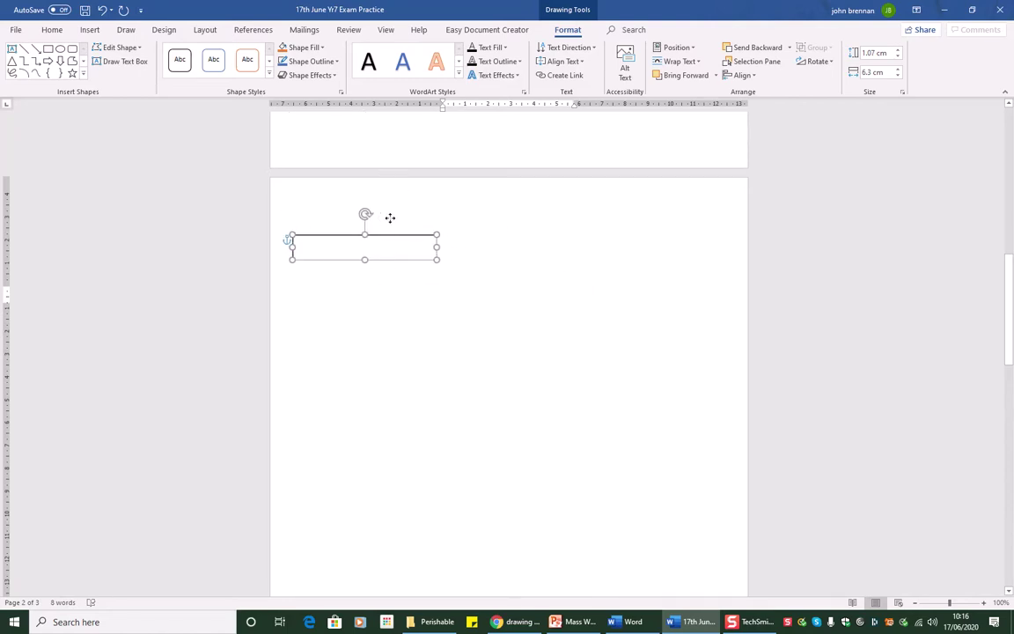
left_click_drag(436, 247, 379, 247)
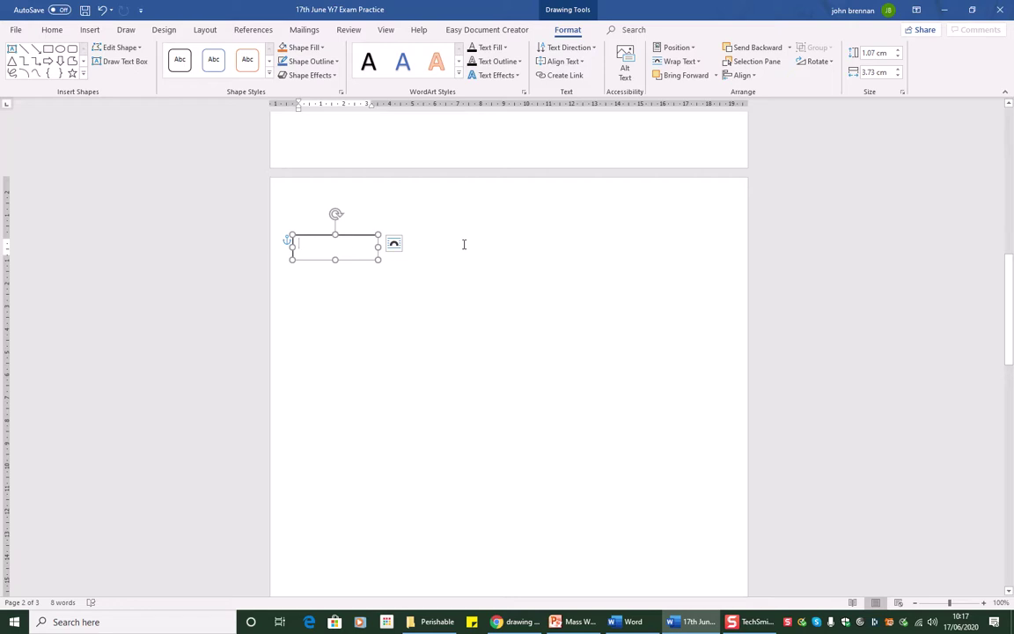
type("Ea")
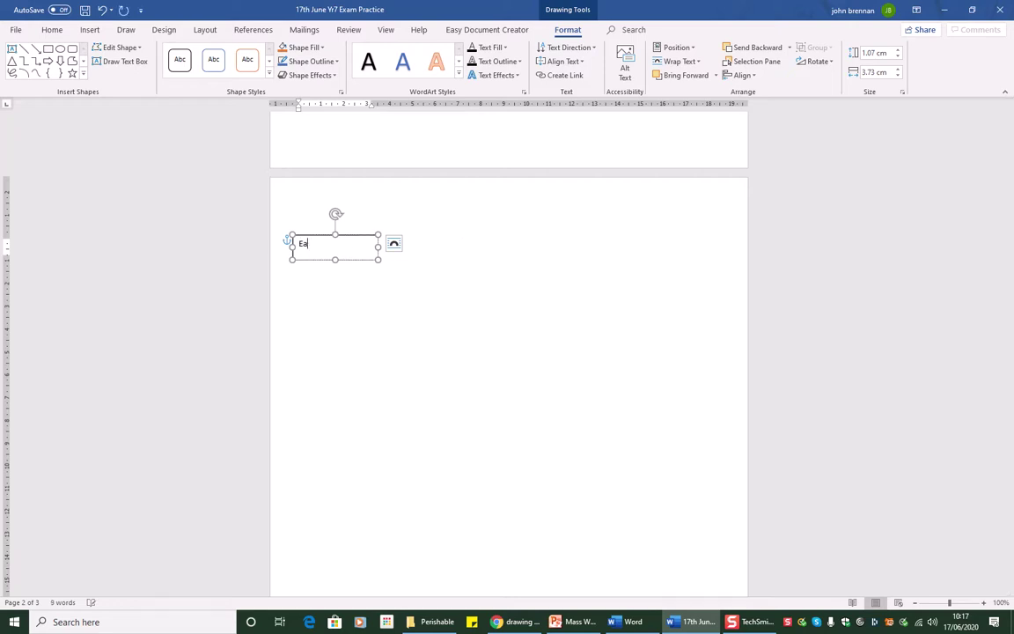
key("BackSpace")
key("BackSpace")
Step: Copy the empty text box and paste three copies onto page 2
left_click(292, 368)
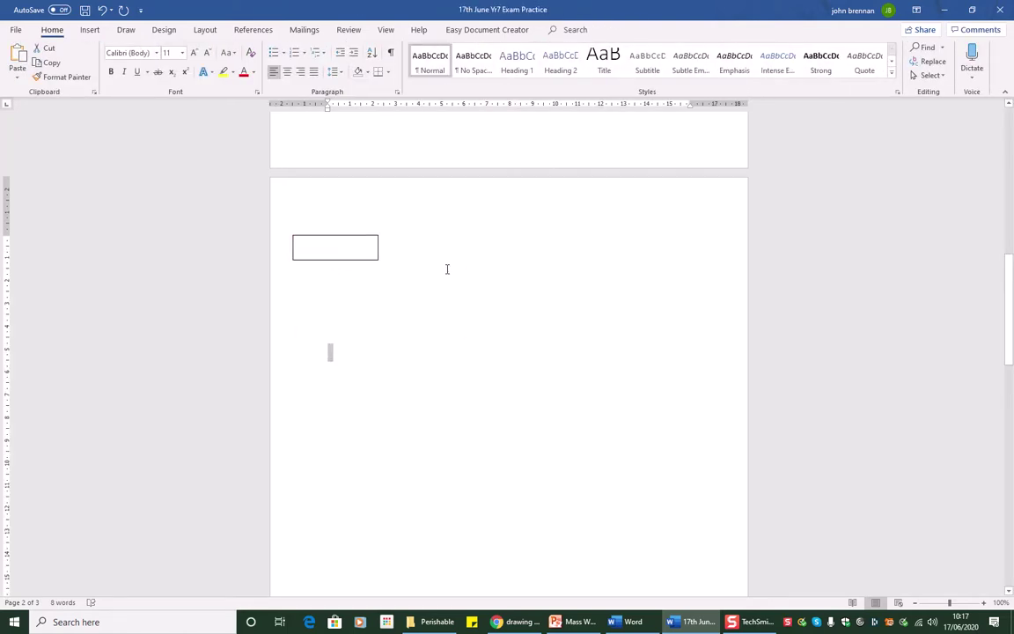
left_click(365, 260)
right_click(365, 261)
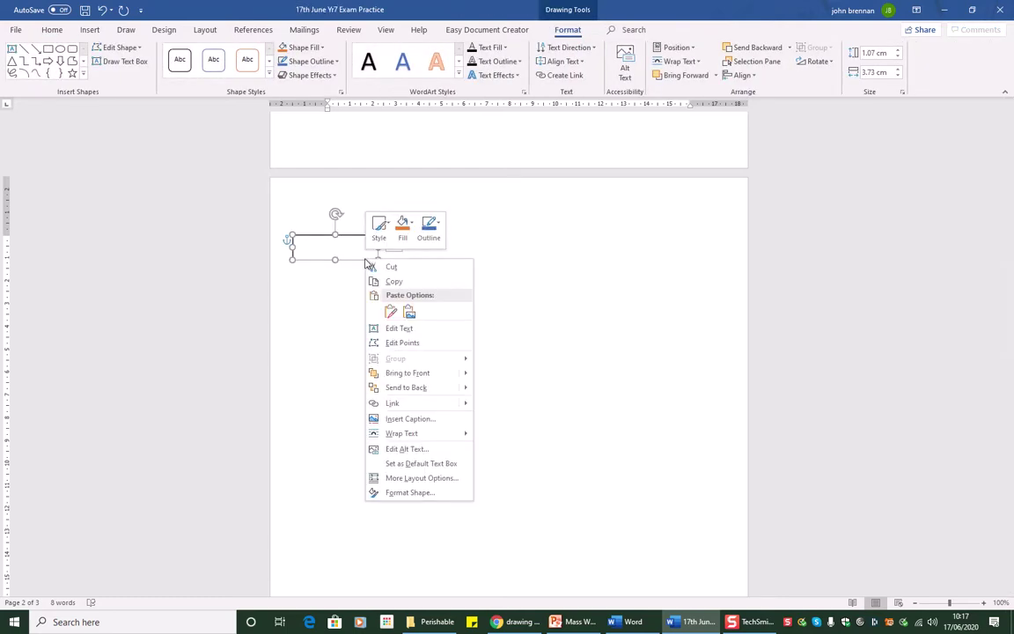
left_click(393, 282)
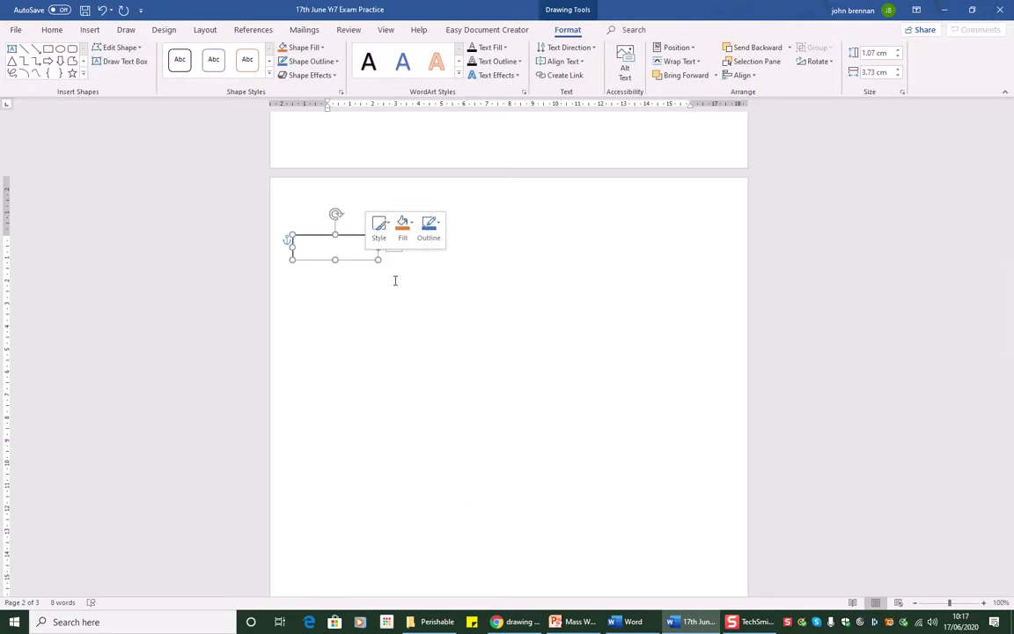
left_click(484, 238)
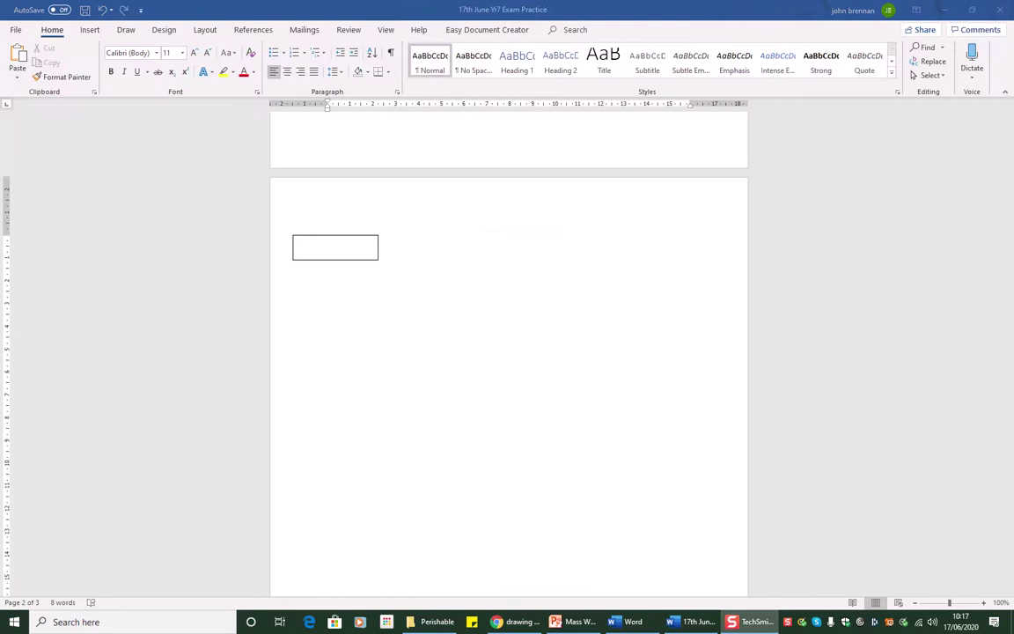
left_click(412, 334)
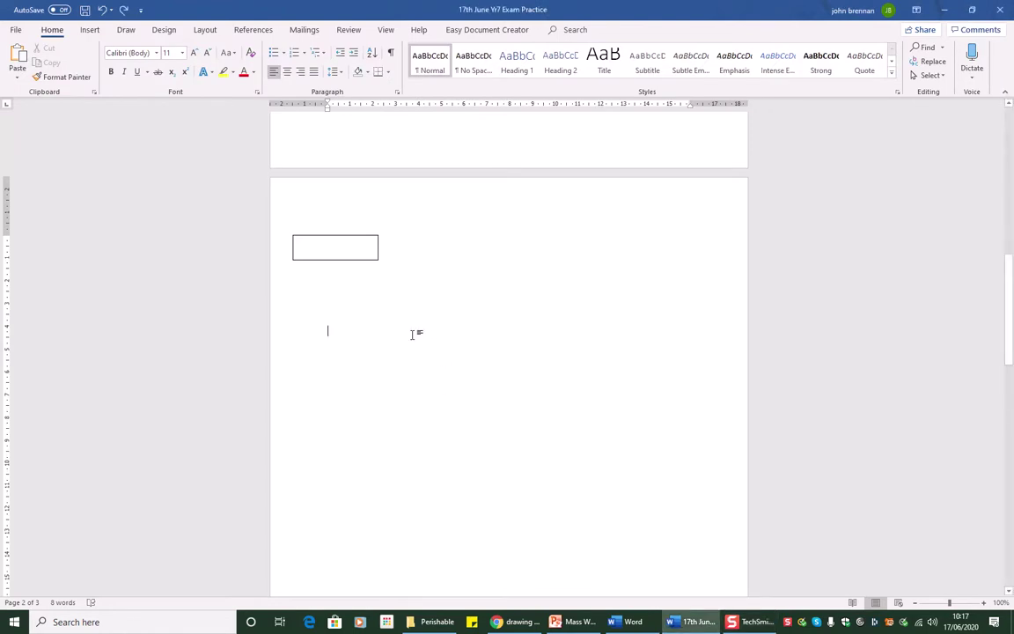
key("ctrl+v")
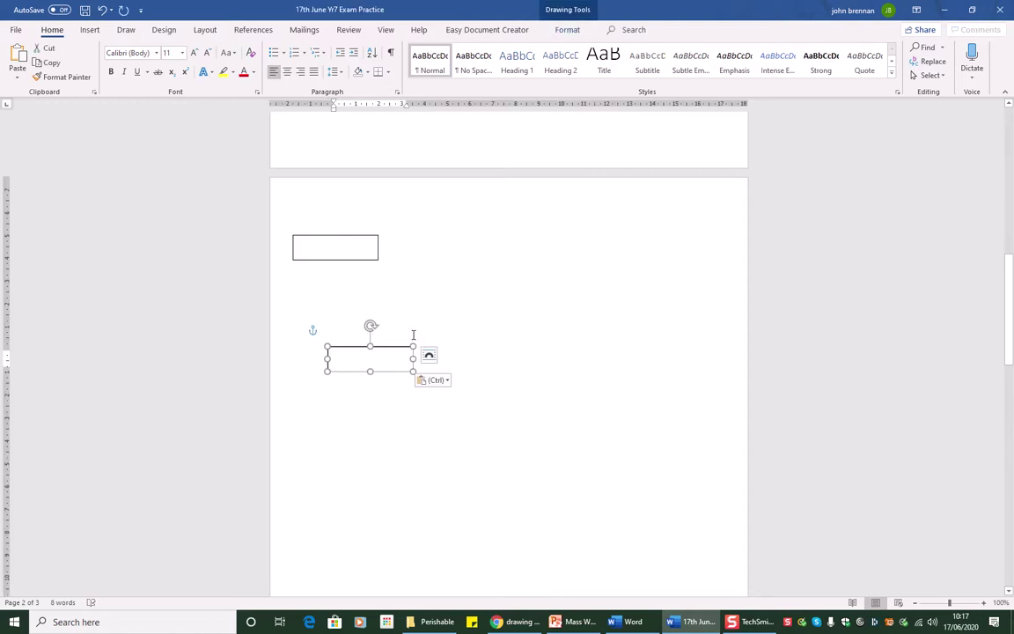
left_click(553, 310)
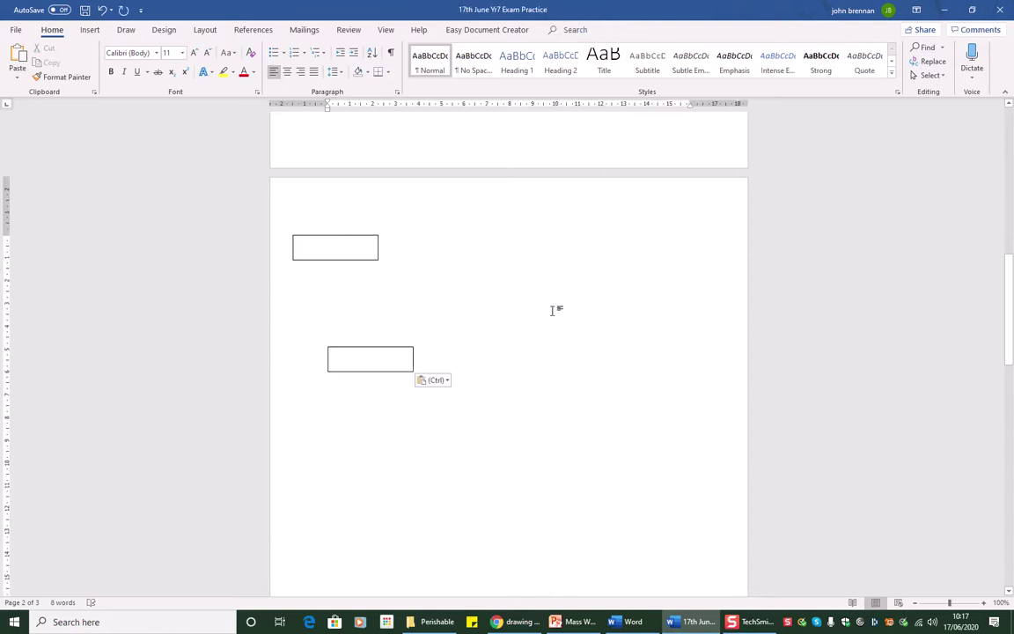
key("ctrl+v")
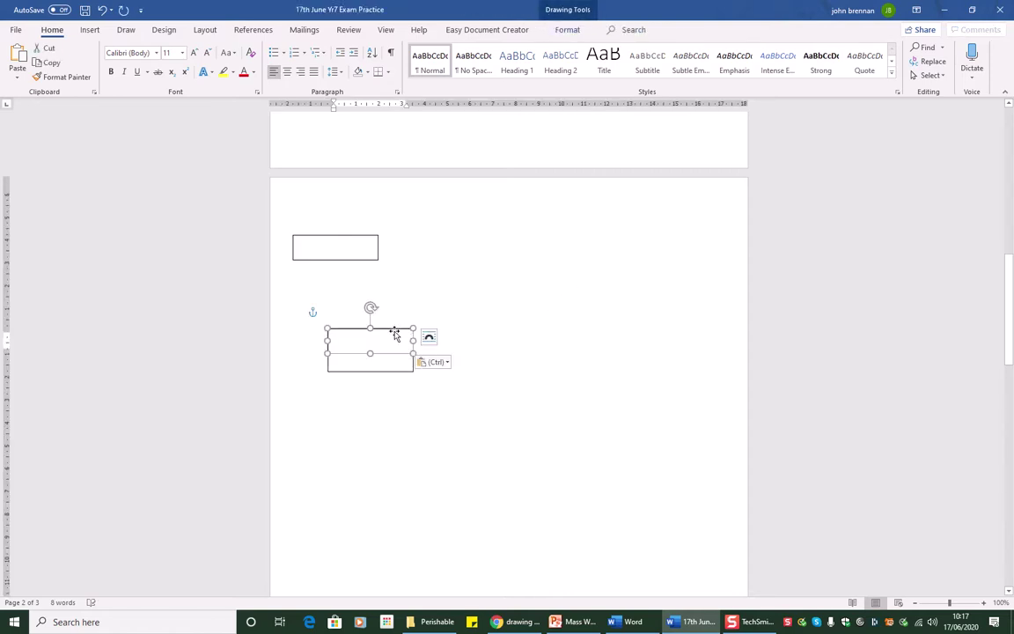
left_click_drag(394, 334, 567, 265)
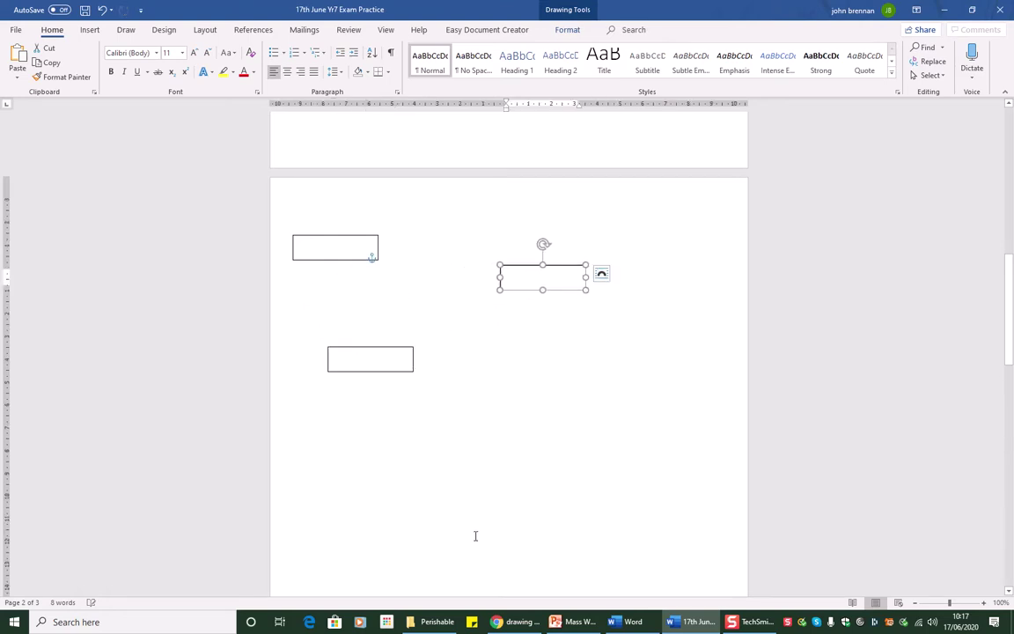
left_click(517, 445)
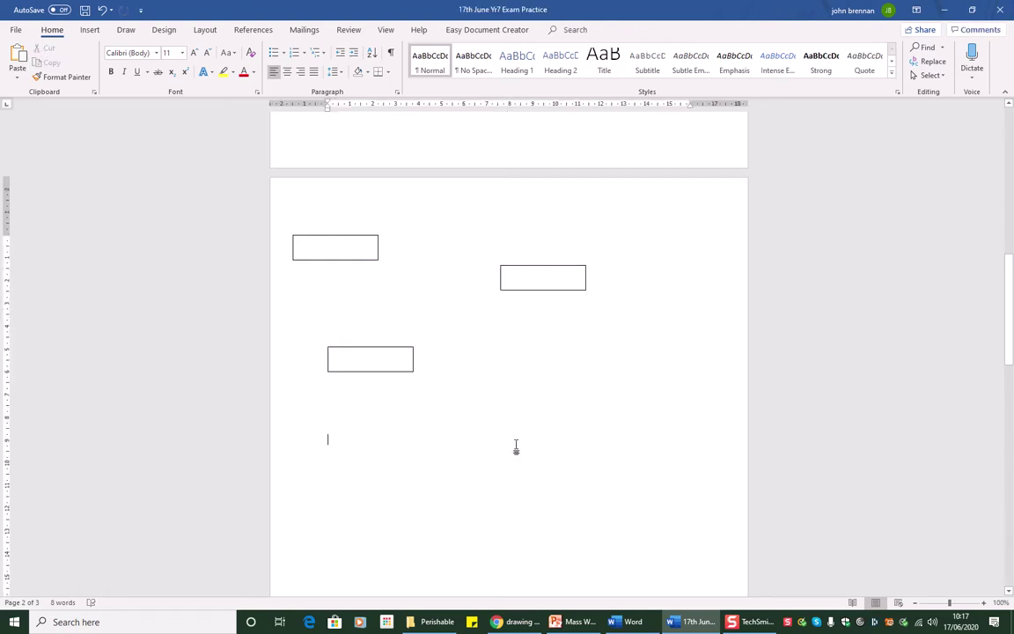
key("ctrl+v")
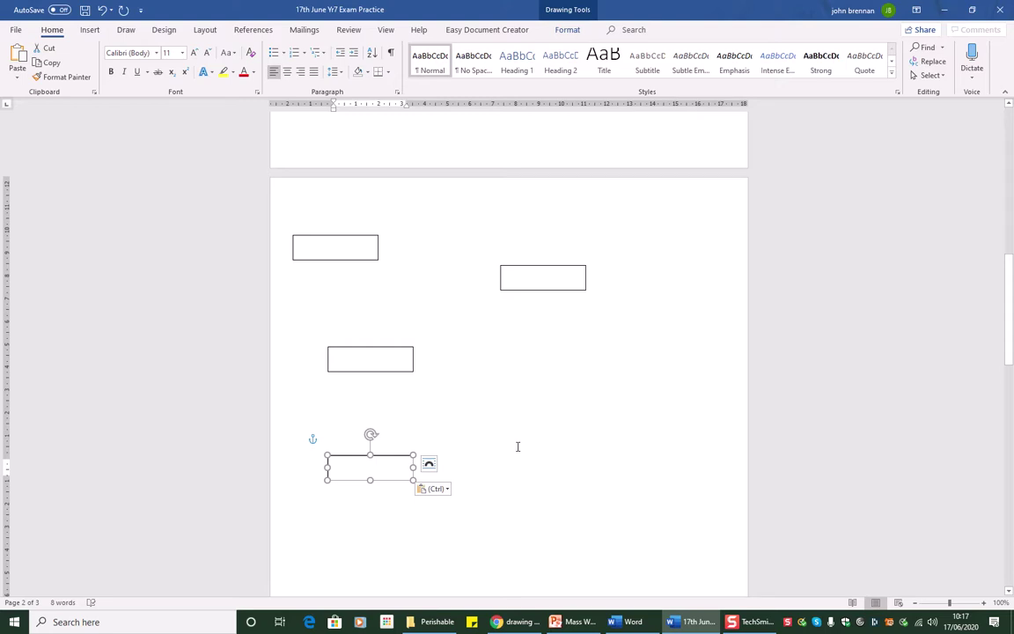
Step: Drag the four boxes into one evenly spaced row across the top of page 2
left_click(666, 414)
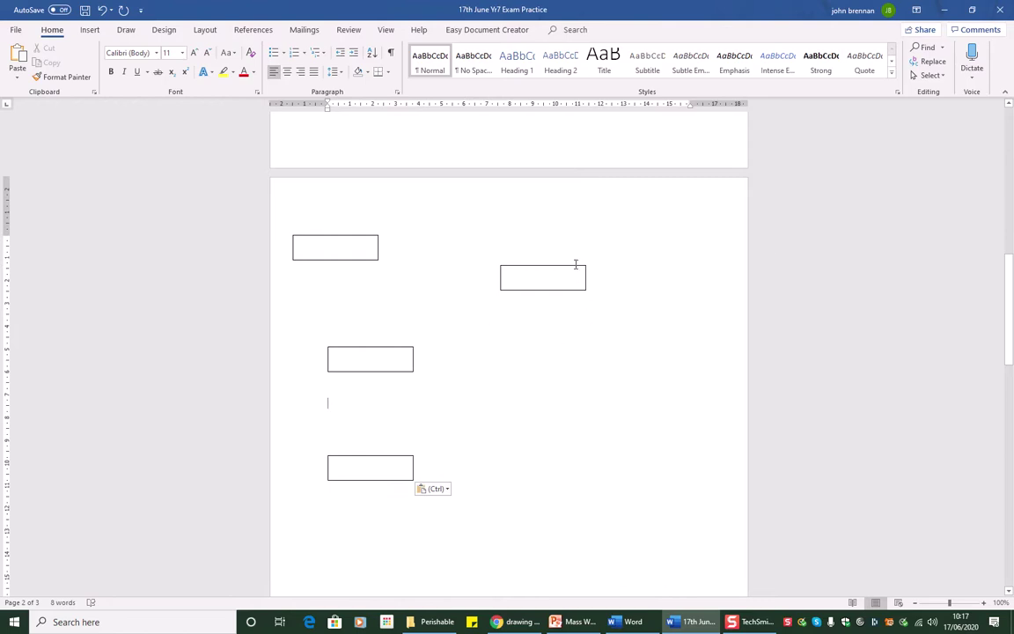
mouse_move(575, 265)
left_mouse_down()
mouse_move(546, 228)
mouse_move(479, 228)
left_mouse_up()
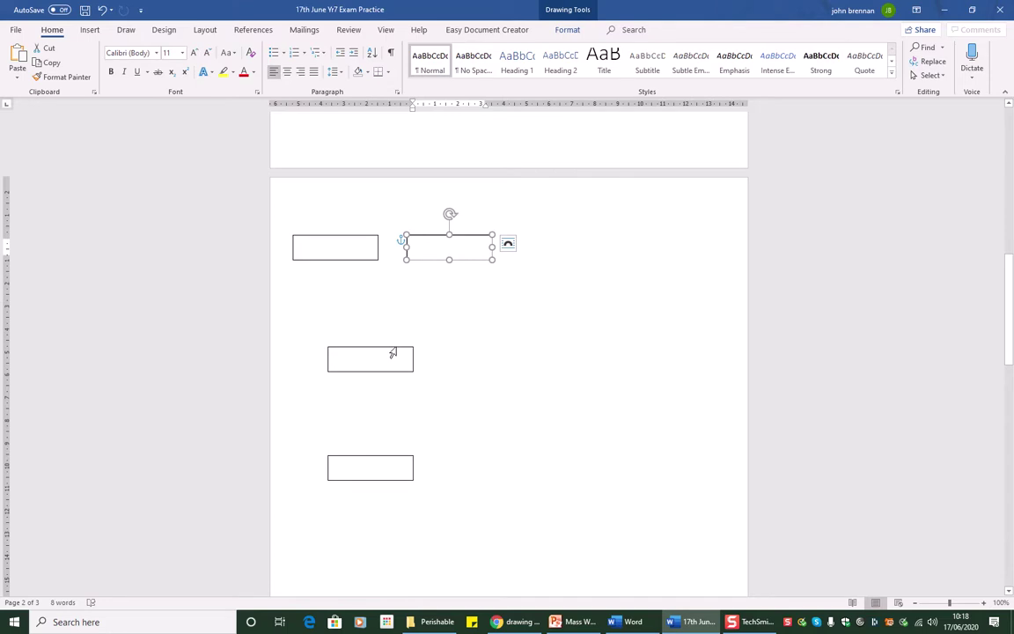
left_click_drag(396, 348, 593, 236)
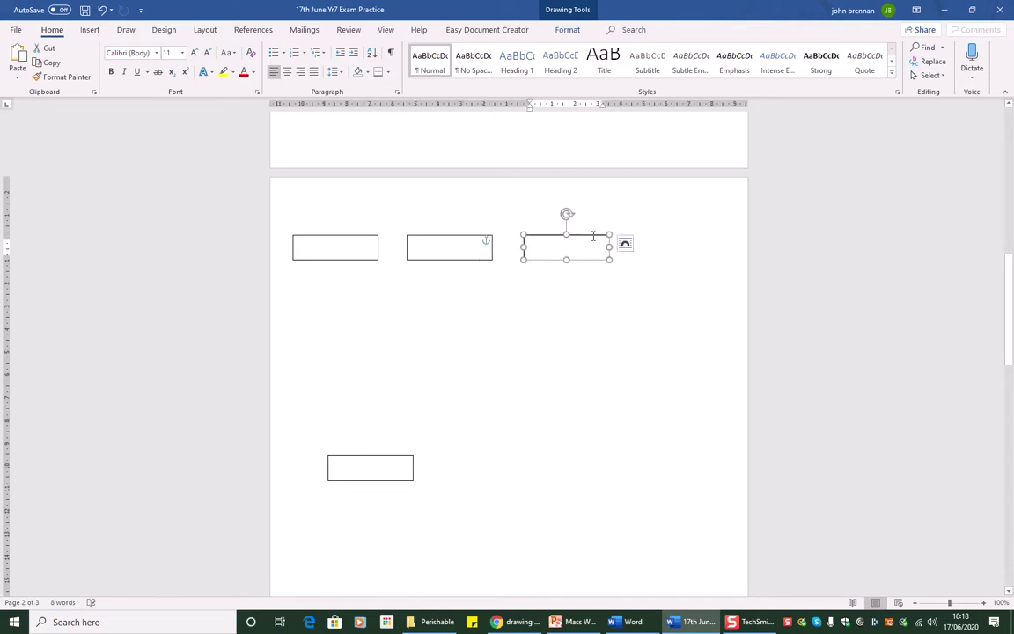
left_click_drag(389, 459, 691, 215)
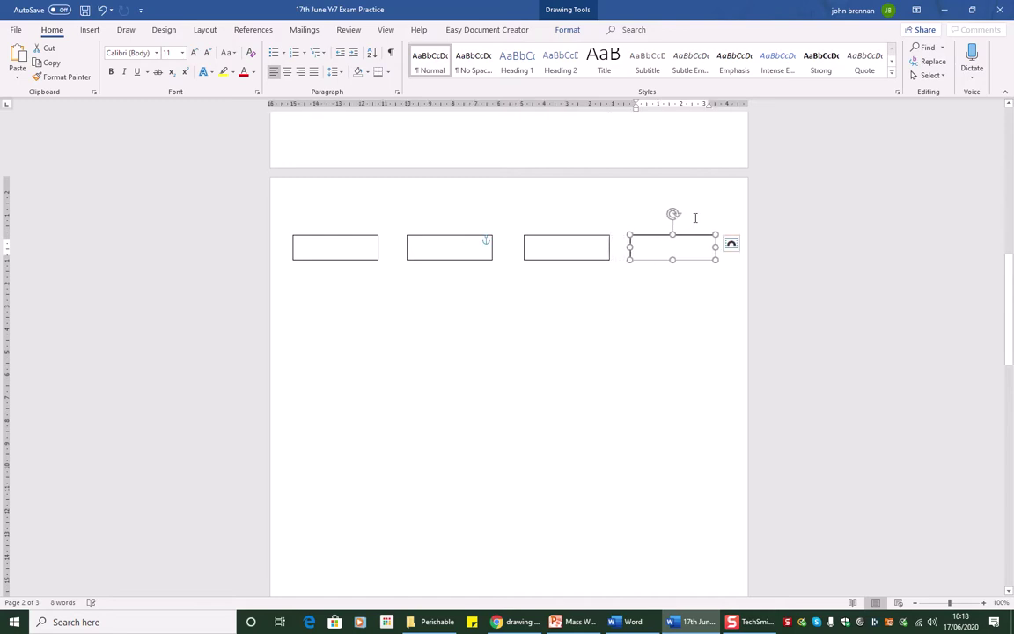
left_click(327, 252)
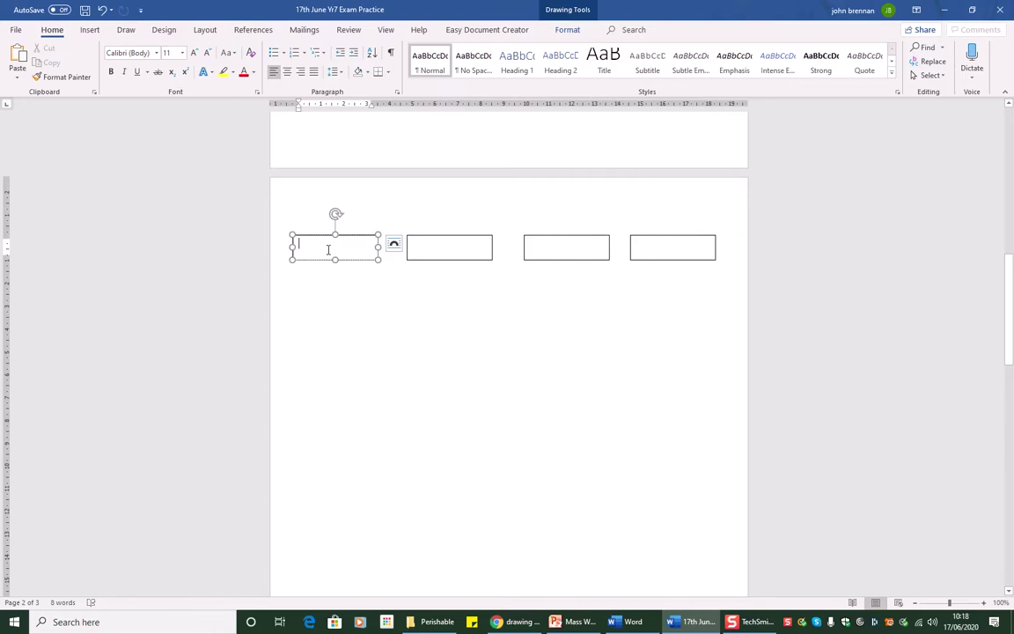
Step: Type Earth, Moon, Mercury and Venus into the four boxes, left to right
type("Earth")
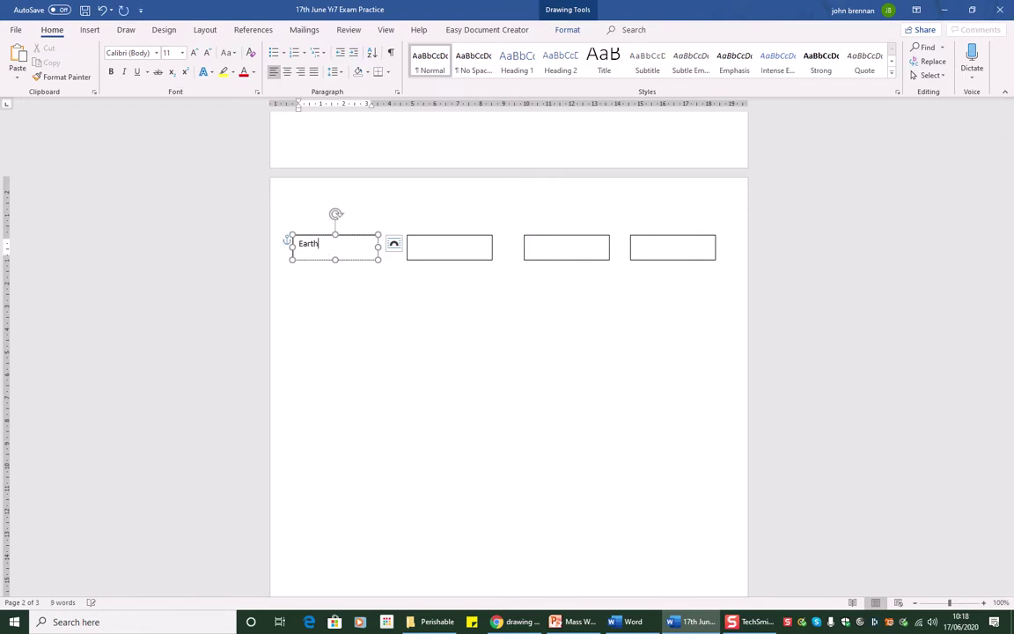
left_click(441, 249)
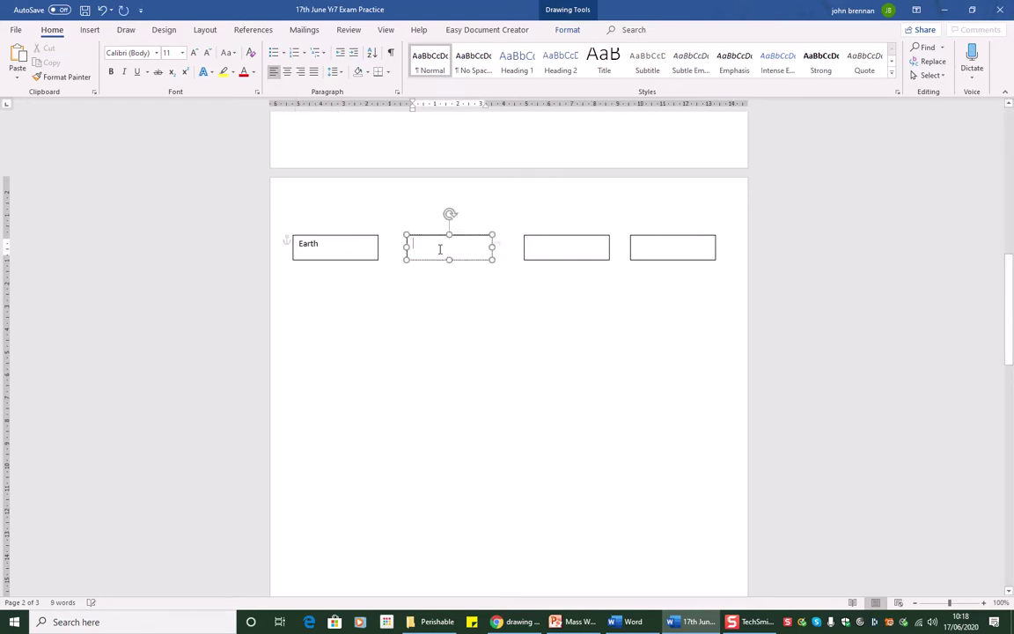
type("Moon")
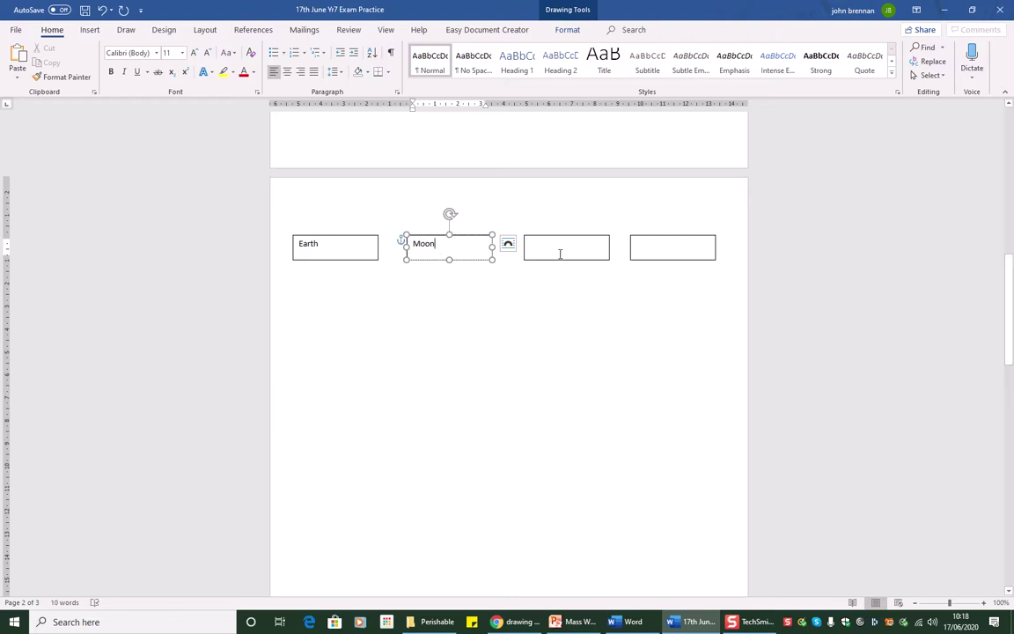
left_click(561, 253)
type("Mercury")
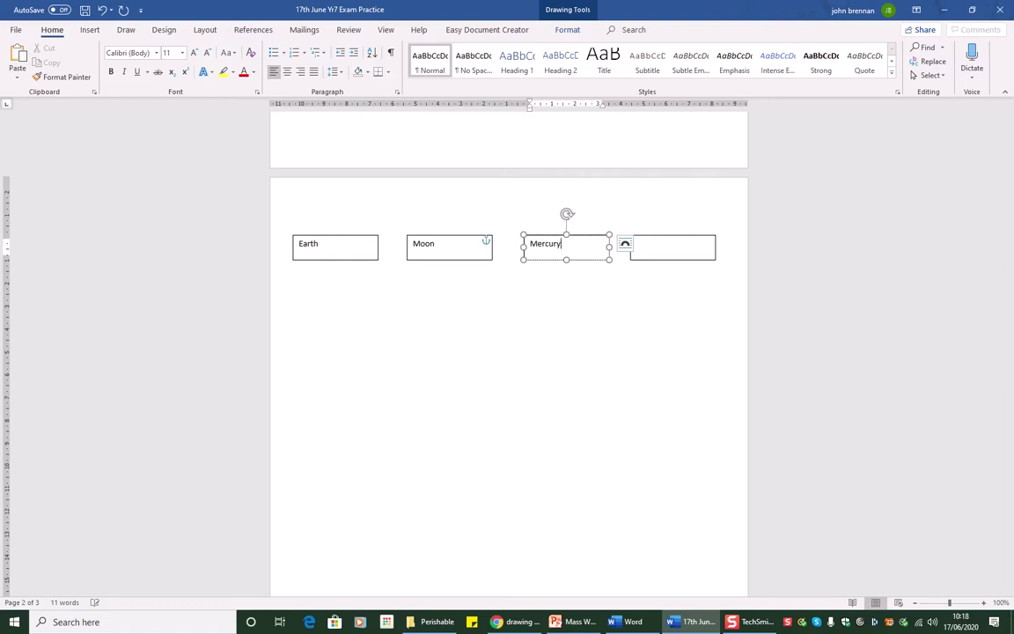
left_click(654, 245)
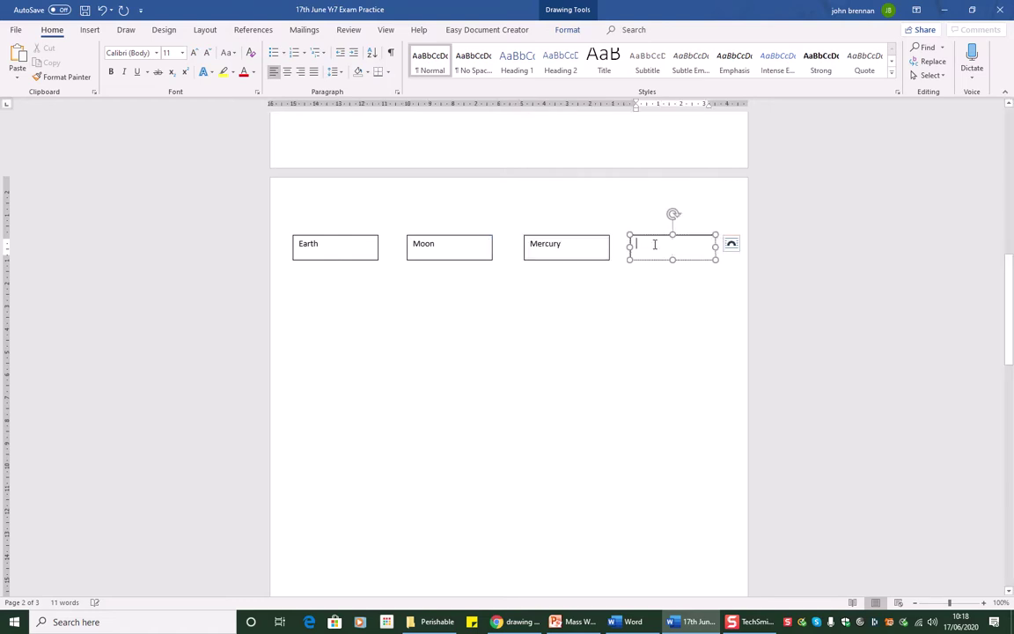
type("Venus")
key("F10")
left_click(92, 32)
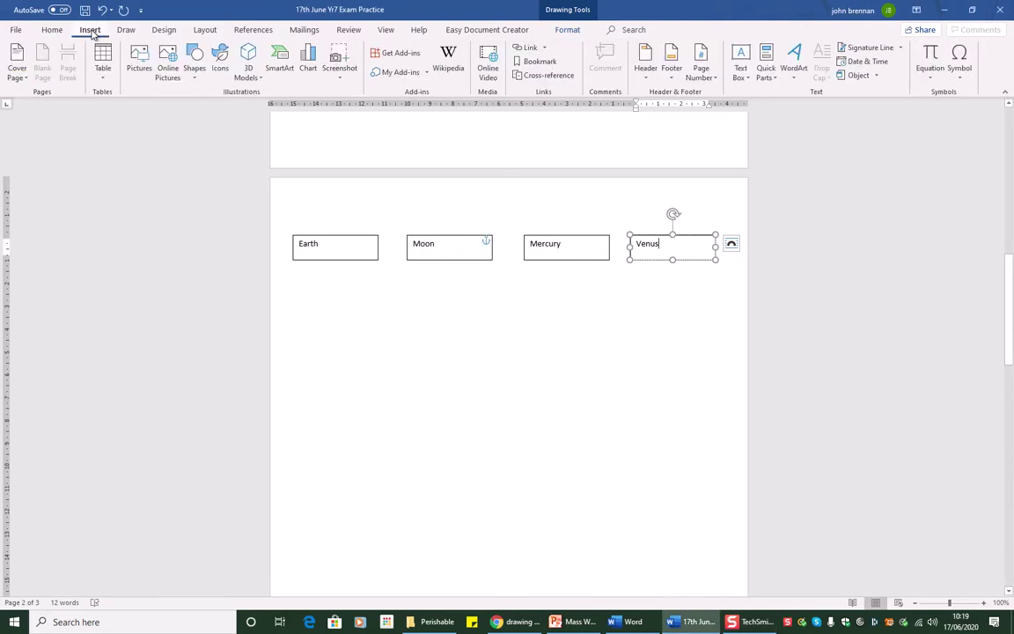
Step: Draw a white, thin-outlined isosceles triangle (2.17 × 1.35 cm) below the Earth box and copy it
left_click(196, 62)
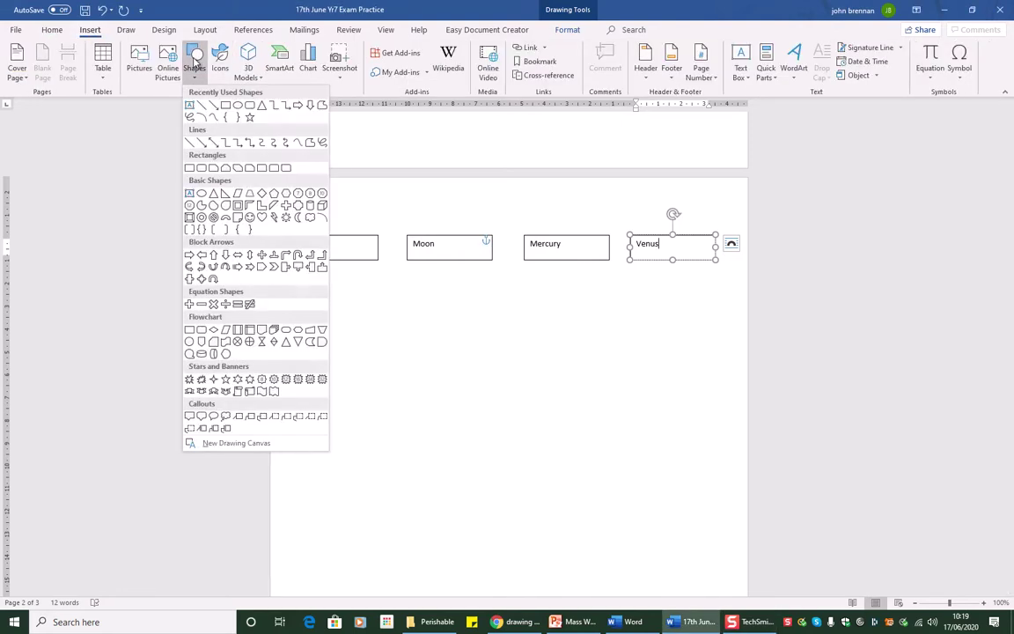
left_click(262, 106)
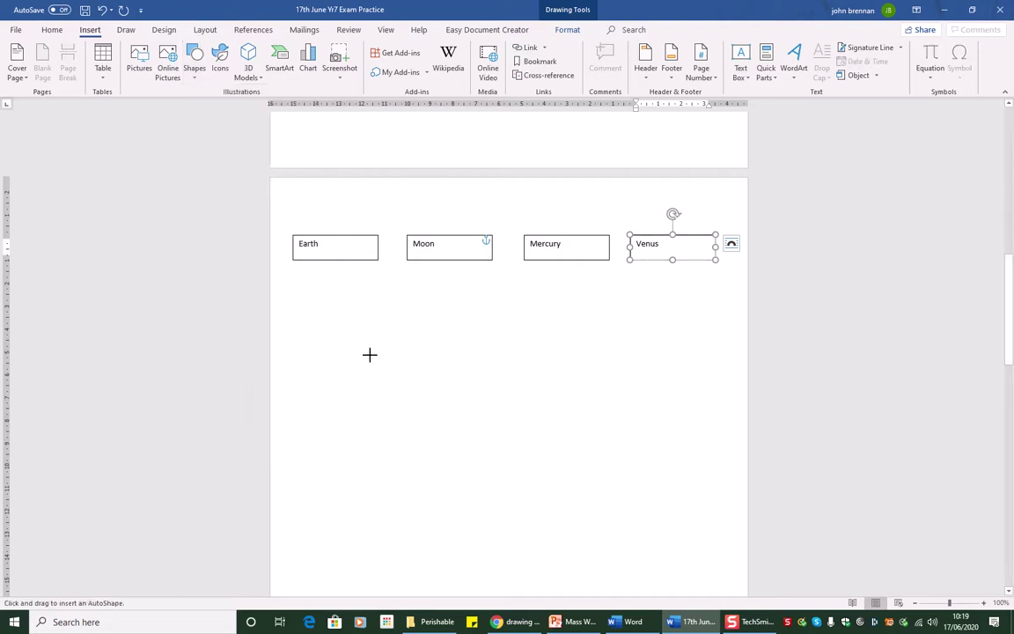
left_click_drag(371, 352, 338, 403)
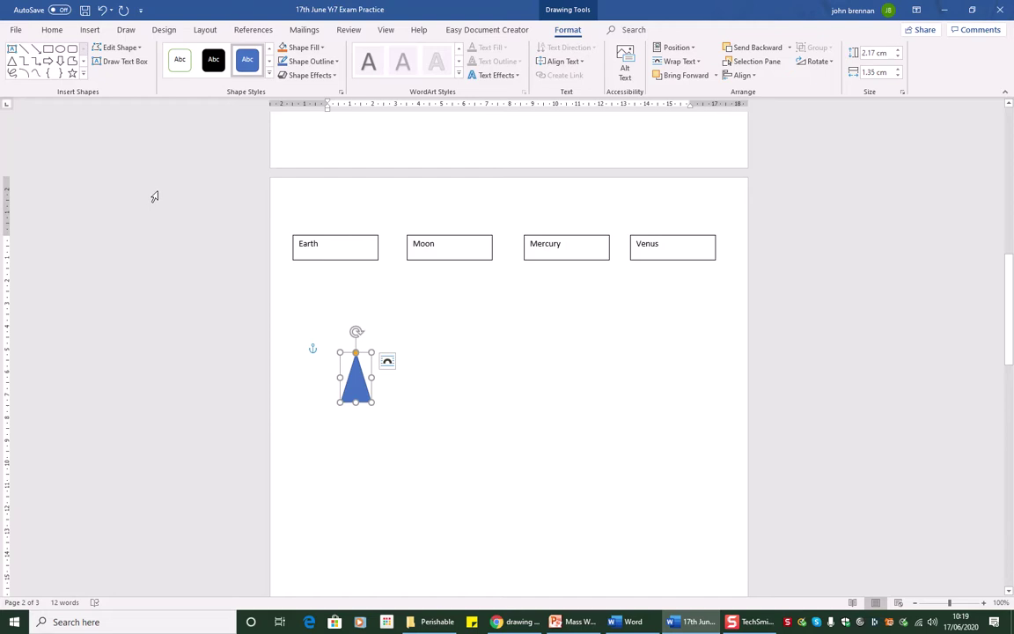
left_click(180, 62)
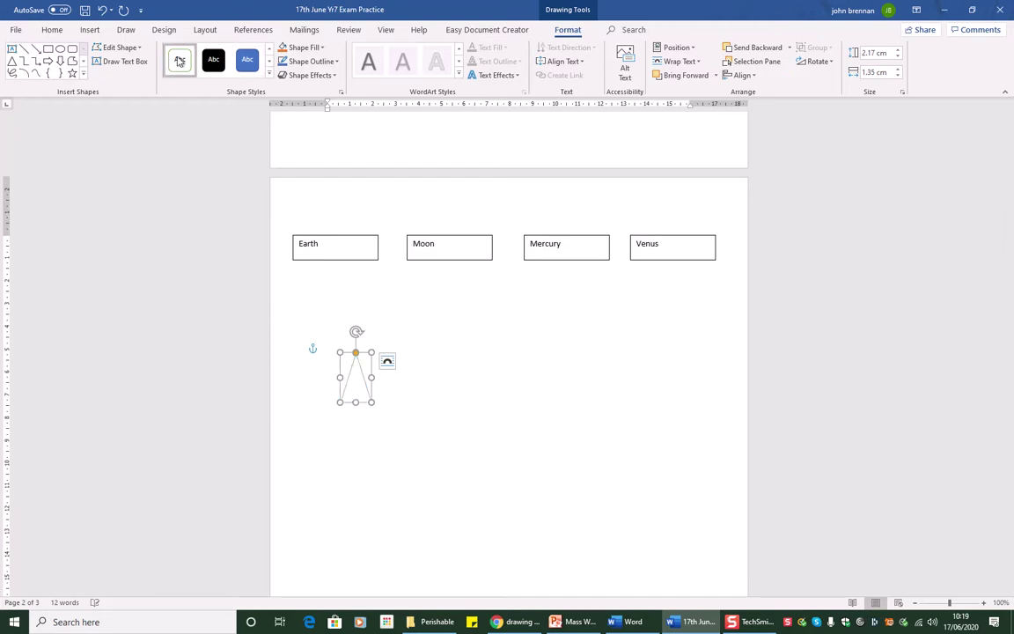
right_click(368, 388)
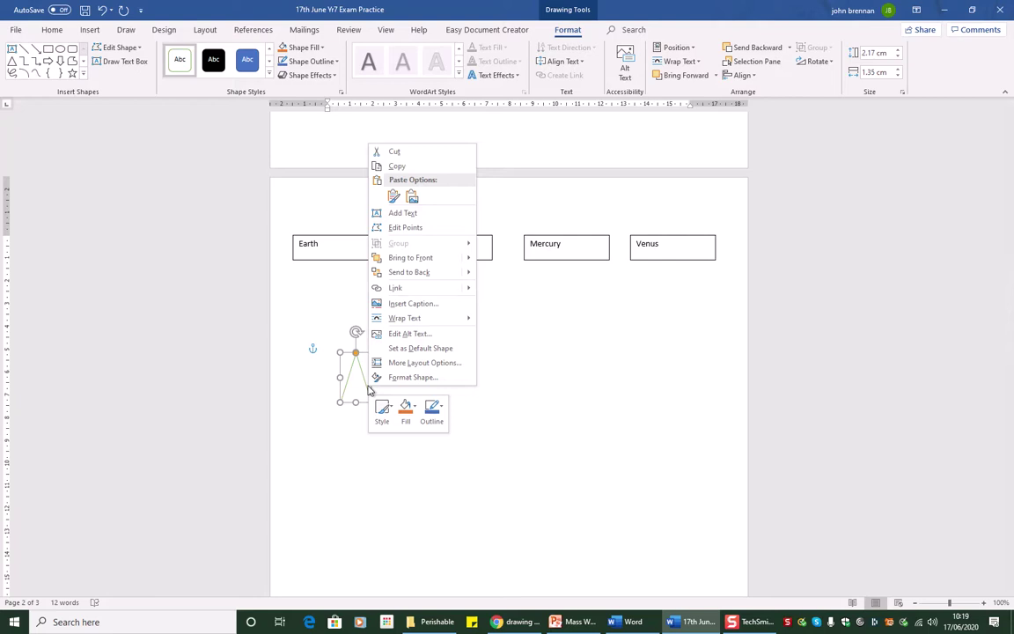
left_click(395, 168)
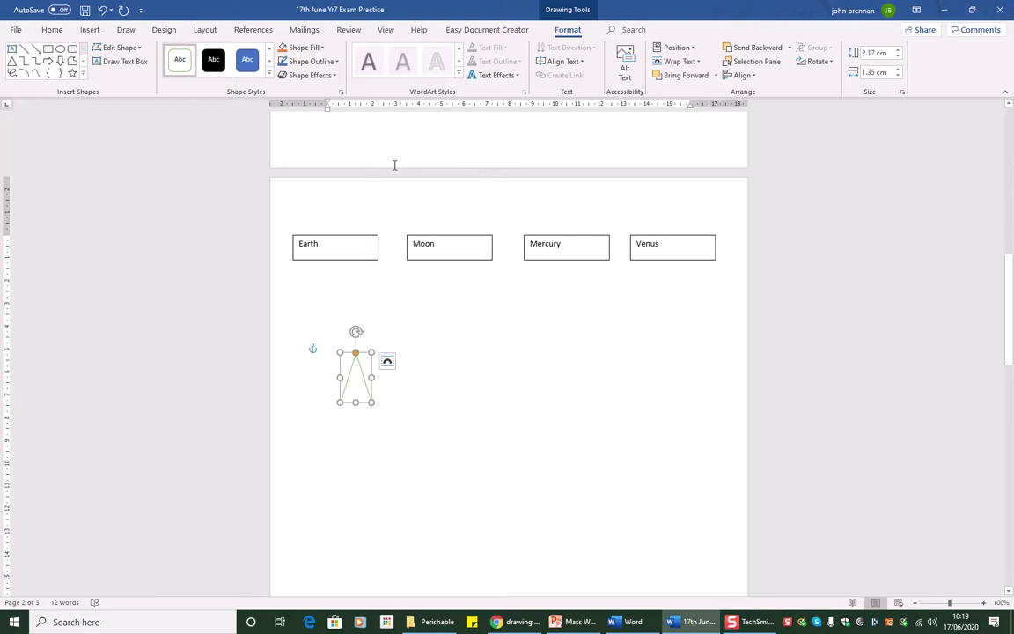
Step: Paste three more copies of the triangle onto page 2
left_click(533, 364)
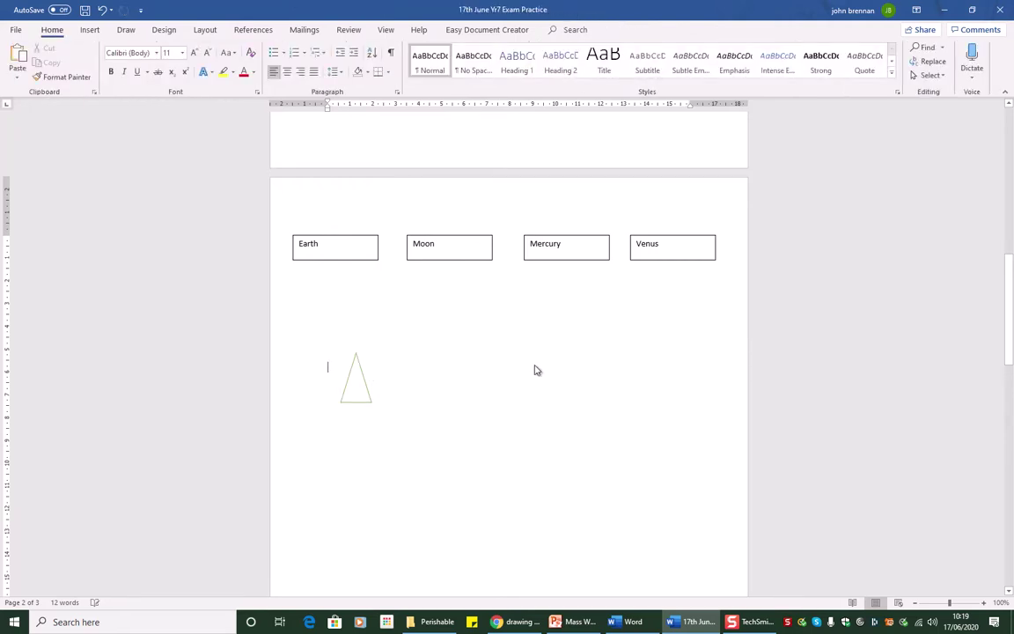
key("ctrl+v")
left_click(634, 442)
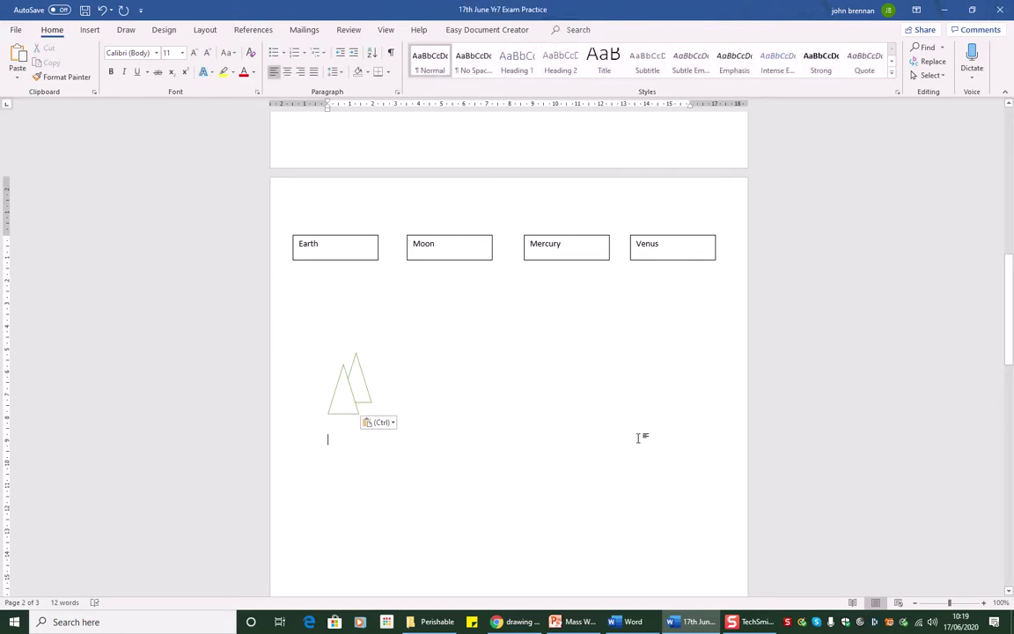
key("ctrl+v")
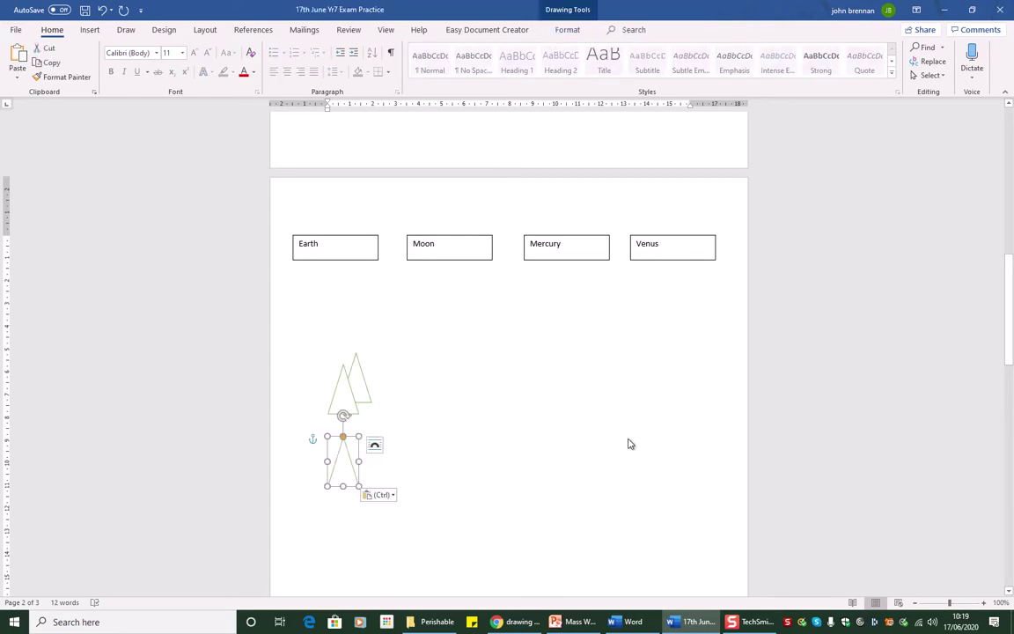
left_click(538, 378)
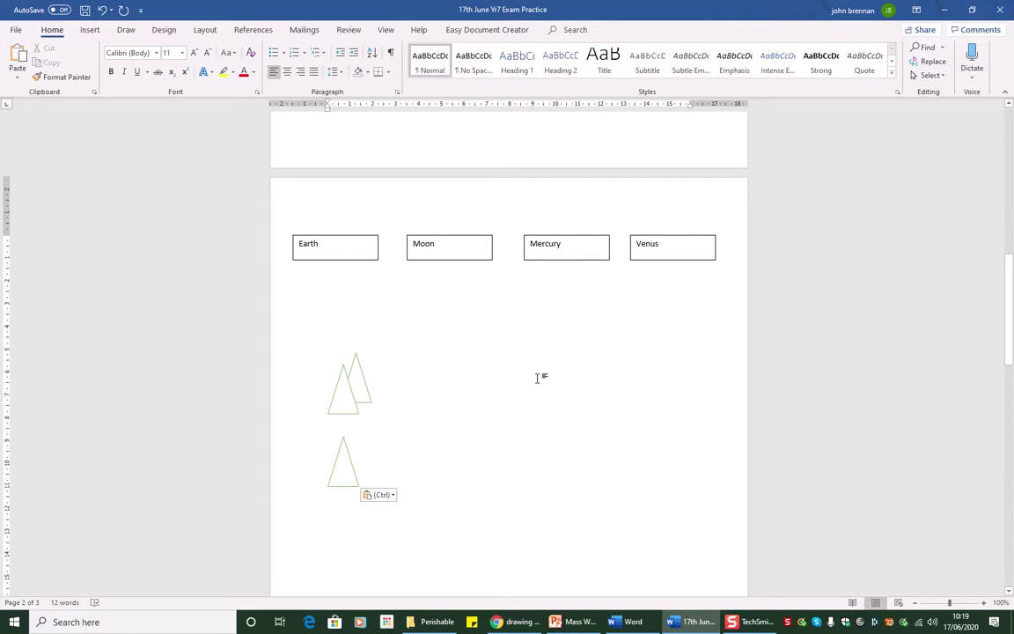
key("ctrl+v")
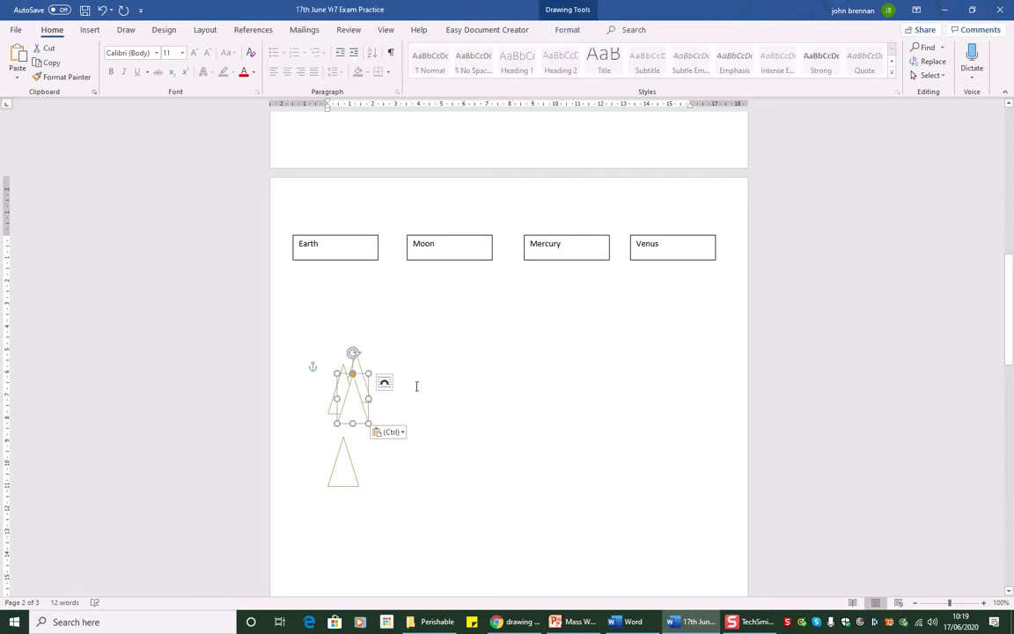
Step: Drag the triangles into place beneath the Venus, Mercury, Moon and Earth boxes
left_click_drag(361, 384, 692, 435)
left_click_drag(360, 407, 589, 427)
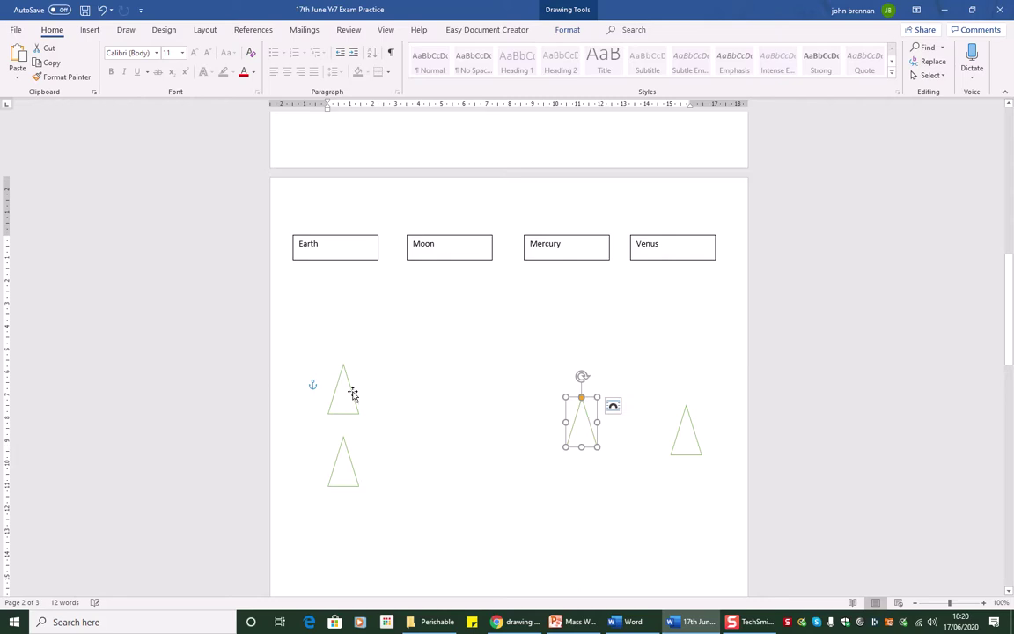
left_click_drag(348, 396, 479, 422)
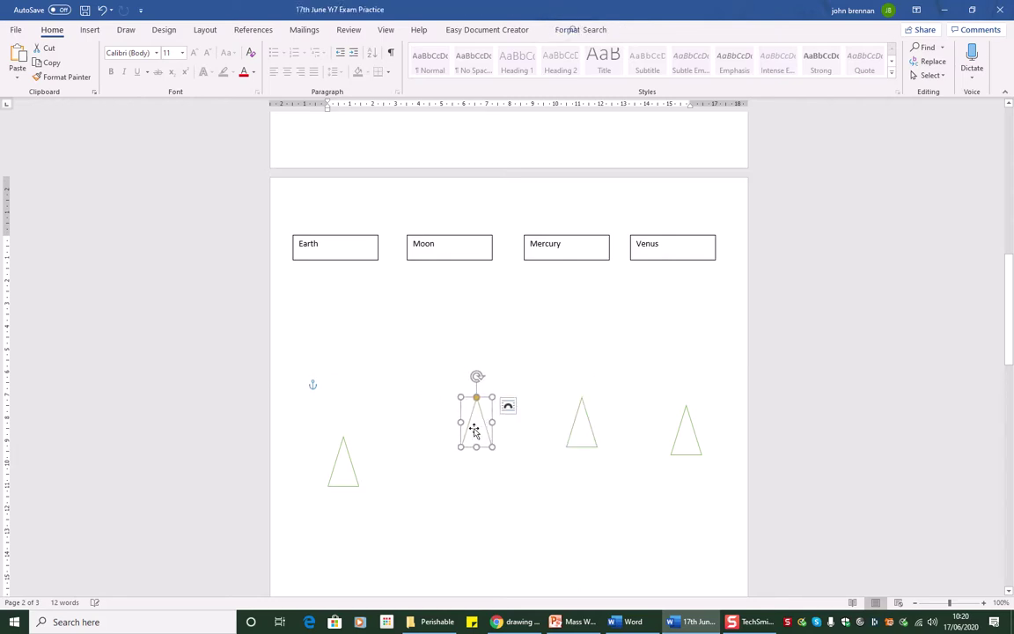
left_click_drag(351, 464, 343, 424)
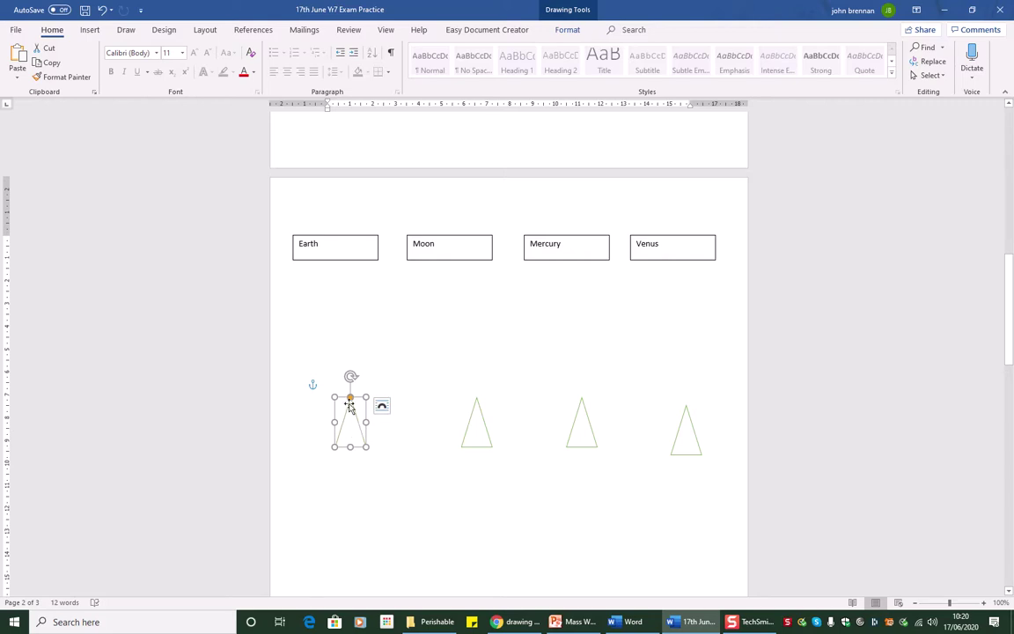
key("F10")
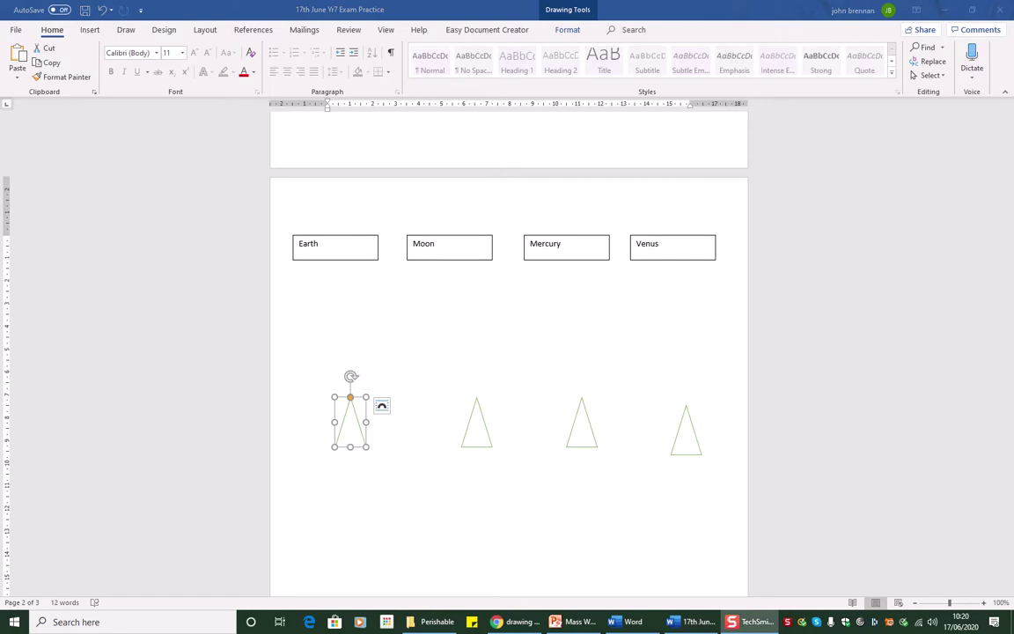
Step: Draw a 19.69 cm horizontal line under the triangles and give it a black line style
left_click(92, 32)
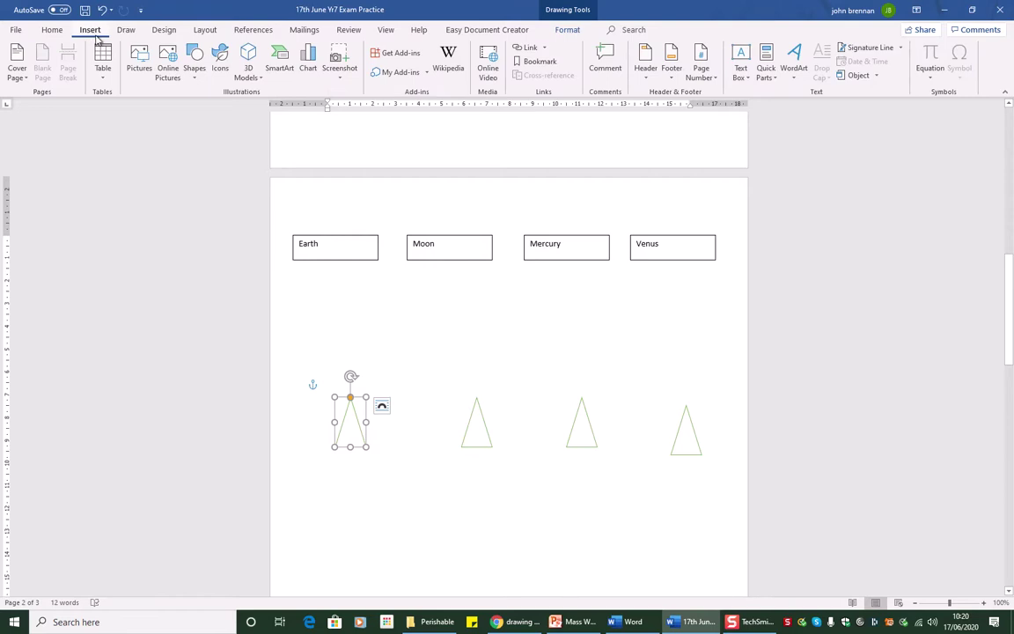
left_click(195, 59)
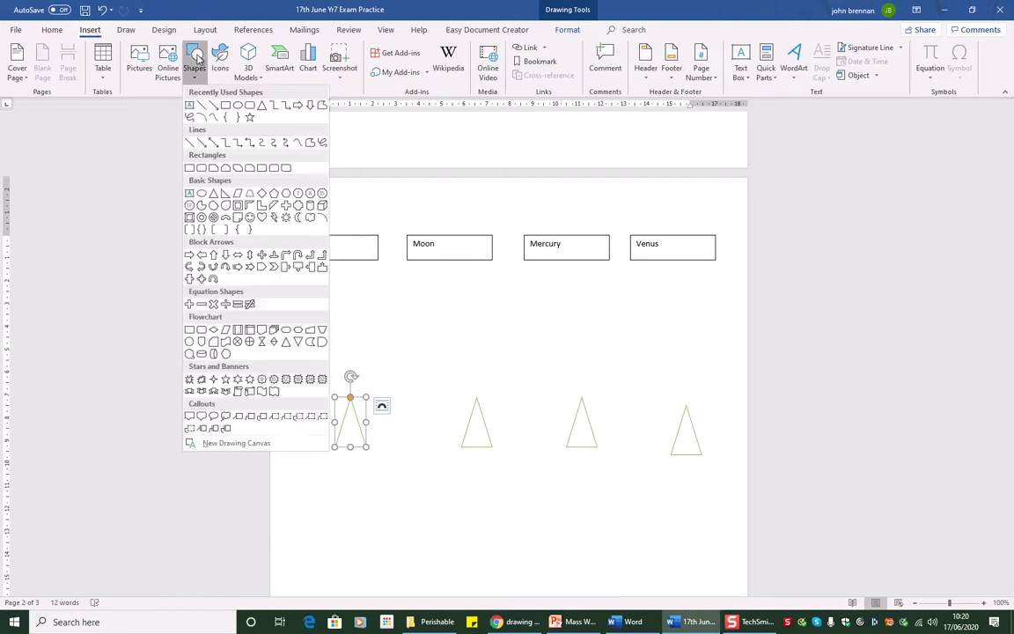
left_click(201, 107)
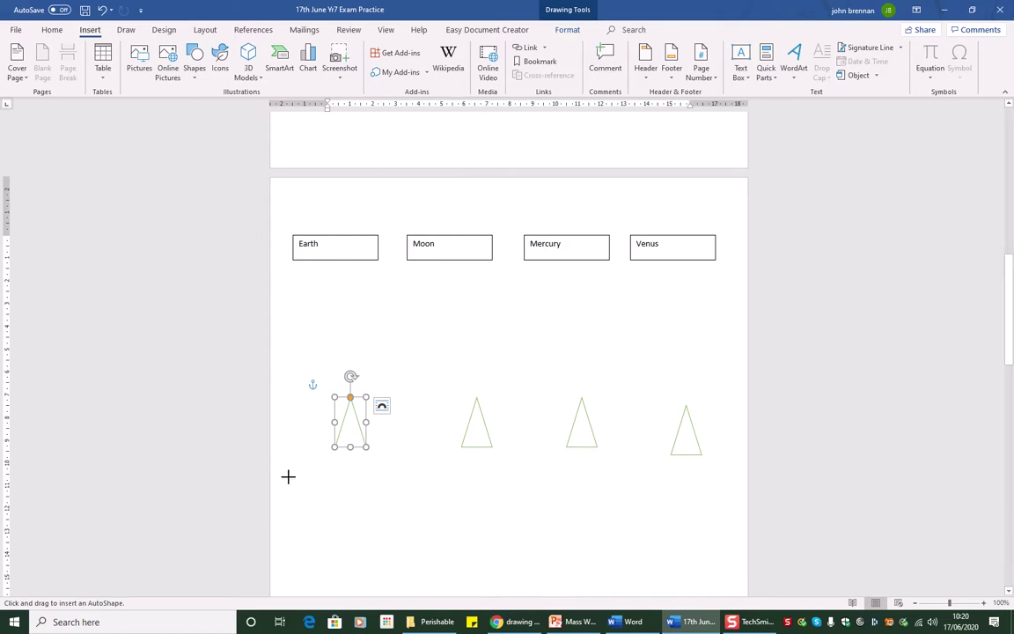
mouse_move(288, 476)
left_mouse_down()
mouse_move(409, 492)
mouse_move(670, 468)
mouse_move(738, 475)
left_mouse_up()
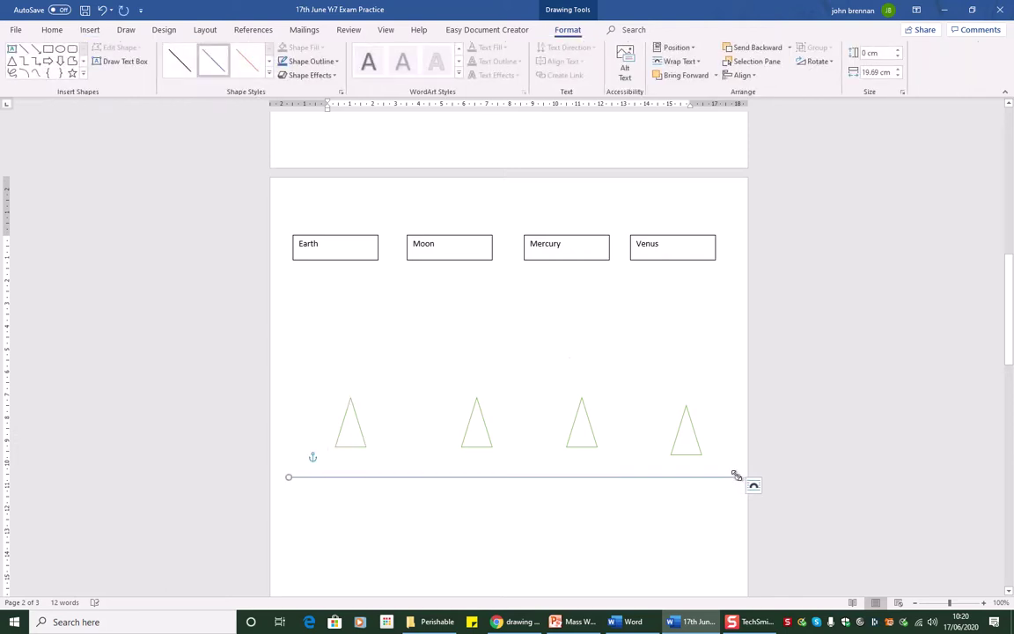
left_click(270, 78)
left_click(174, 122)
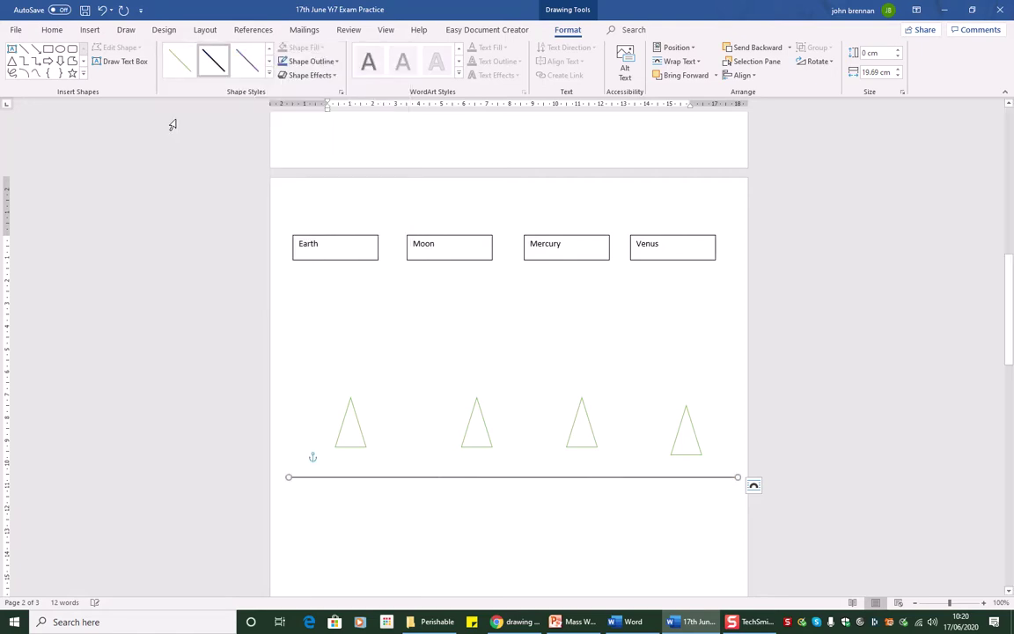
left_click(205, 377)
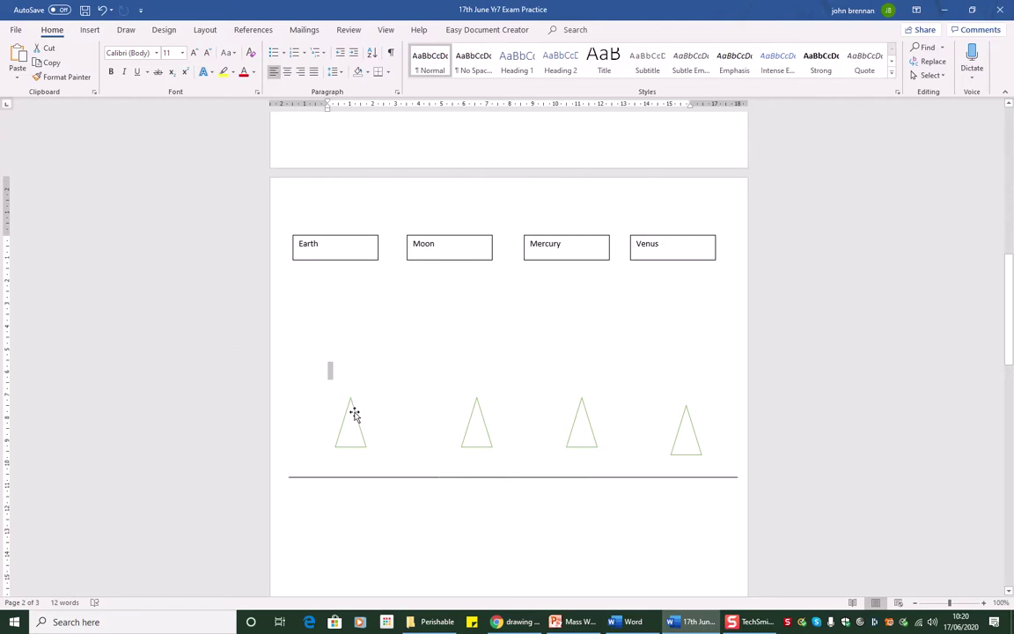
Step: Drag each of the four triangles down until its base rests on the ground line
left_click_drag(354, 413, 356, 440)
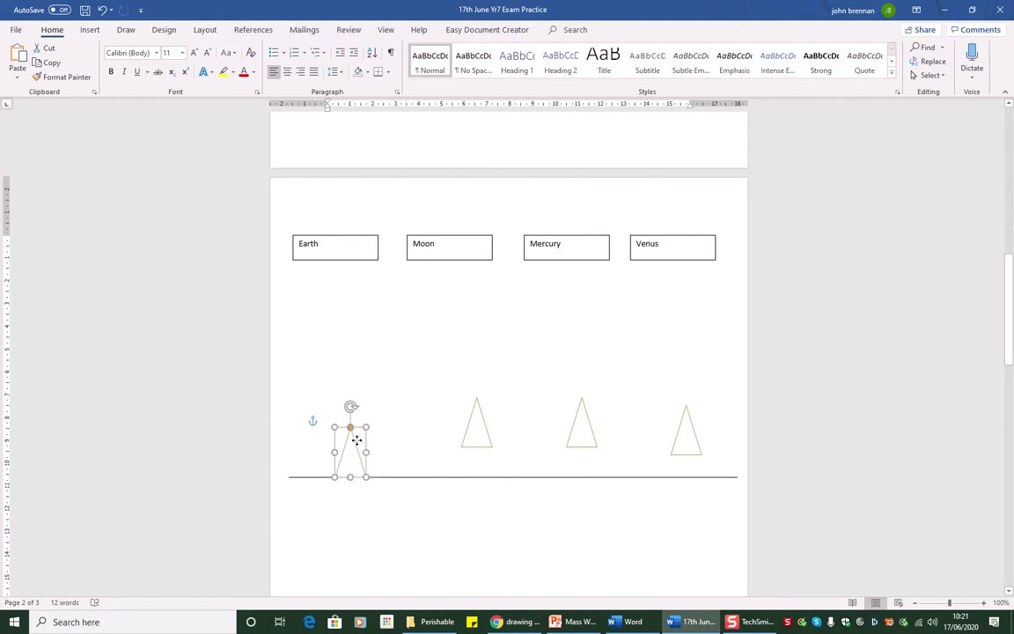
left_click_drag(485, 428, 488, 457)
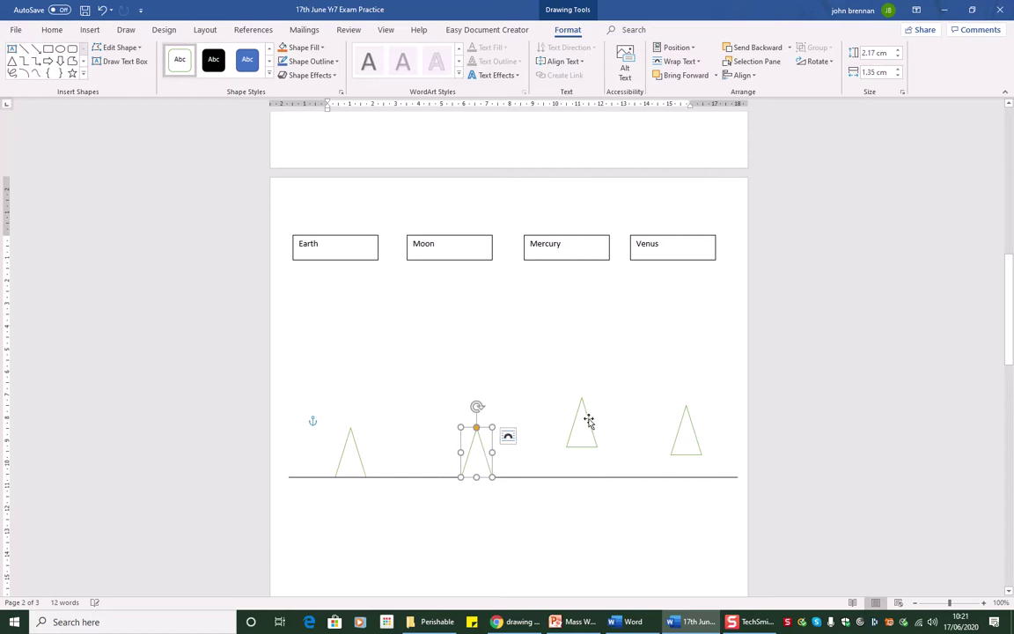
left_click_drag(589, 420, 595, 451)
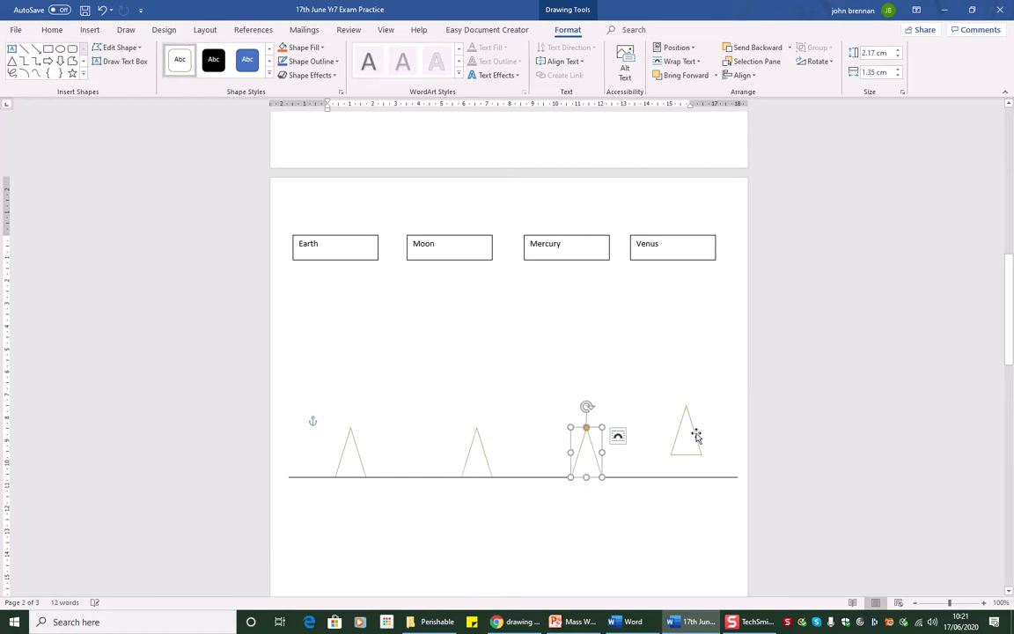
left_click_drag(695, 435, 701, 457)
left_click(841, 405)
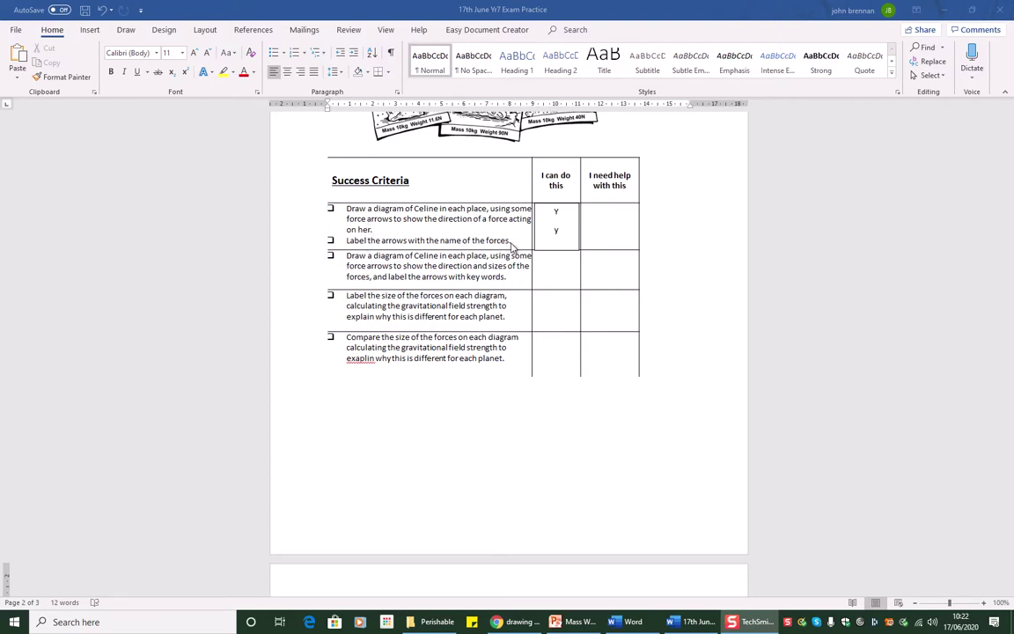
Step: Scroll down past the planet boxes to the four triangles standing on the ground line
scroll(867, 227, "down", 5)
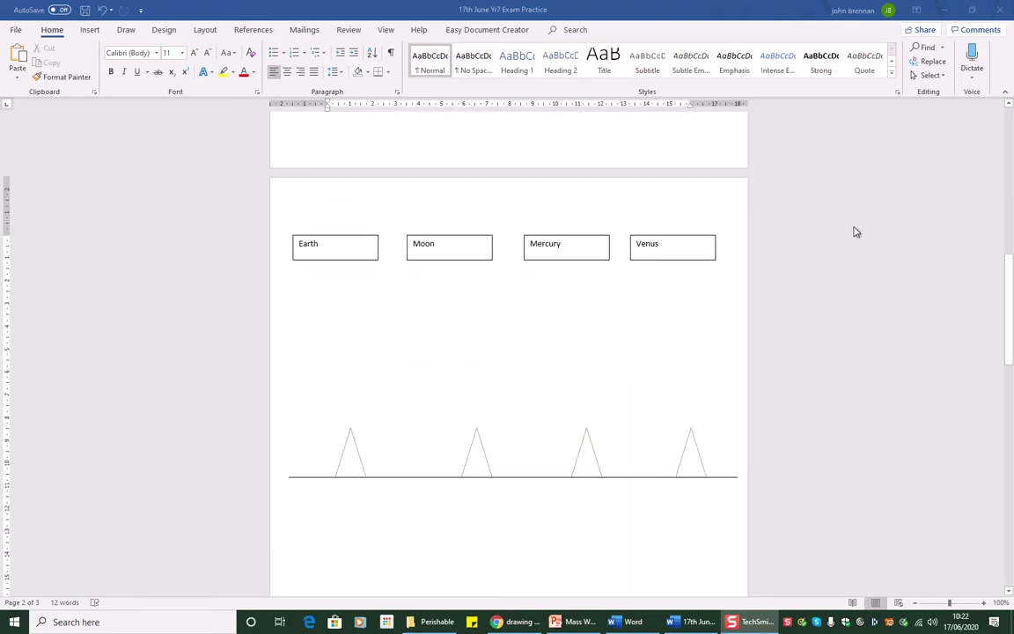
scroll(847, 234, "down", 4)
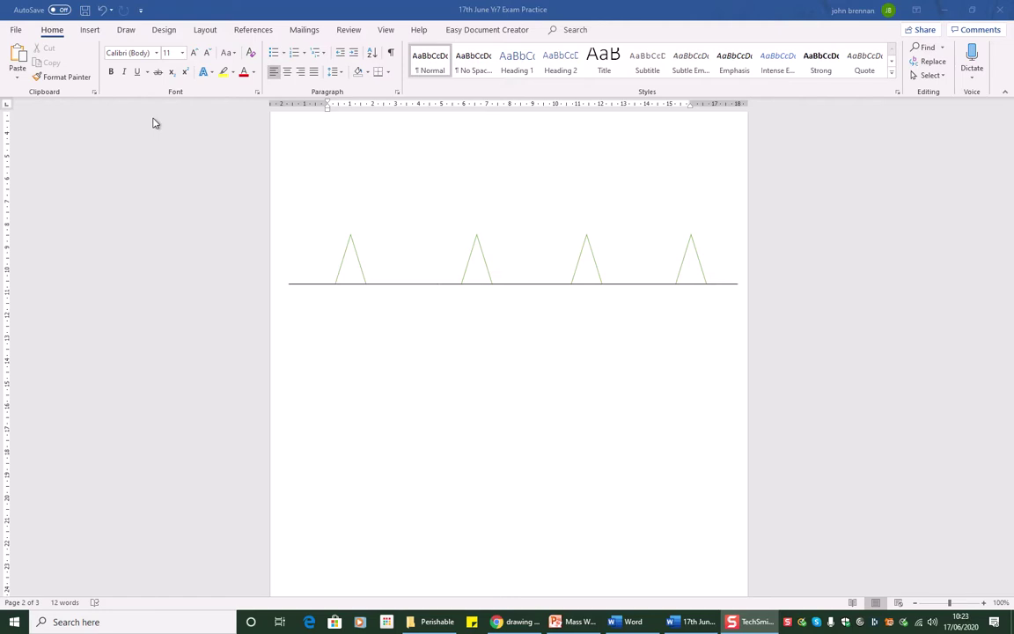
Step: Draw a 5.82 cm downward Line Arrow from the ground line under the first triangle
left_click(89, 30)
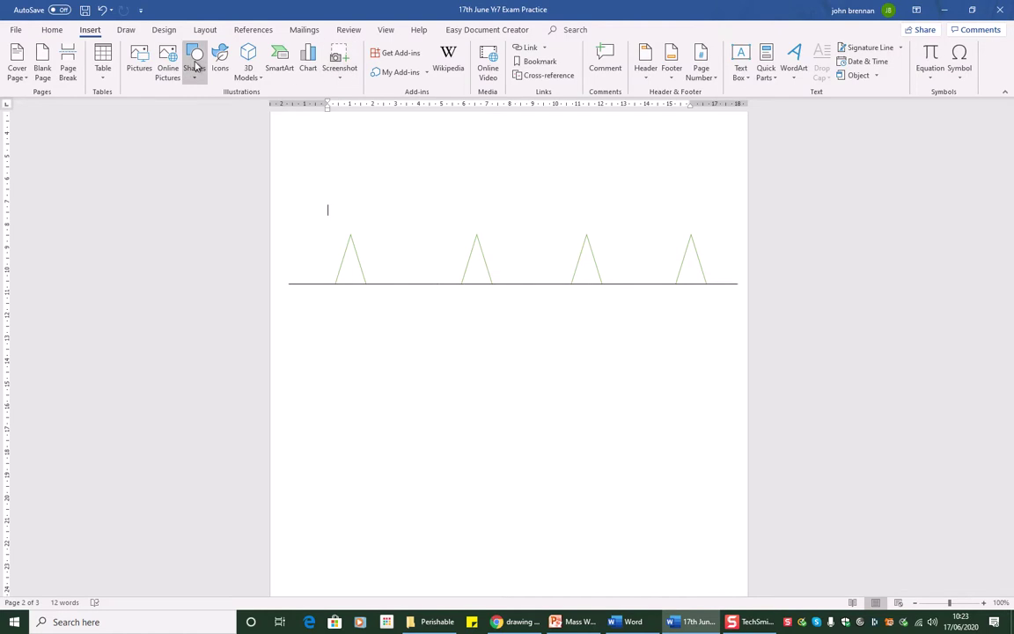
left_click(195, 58)
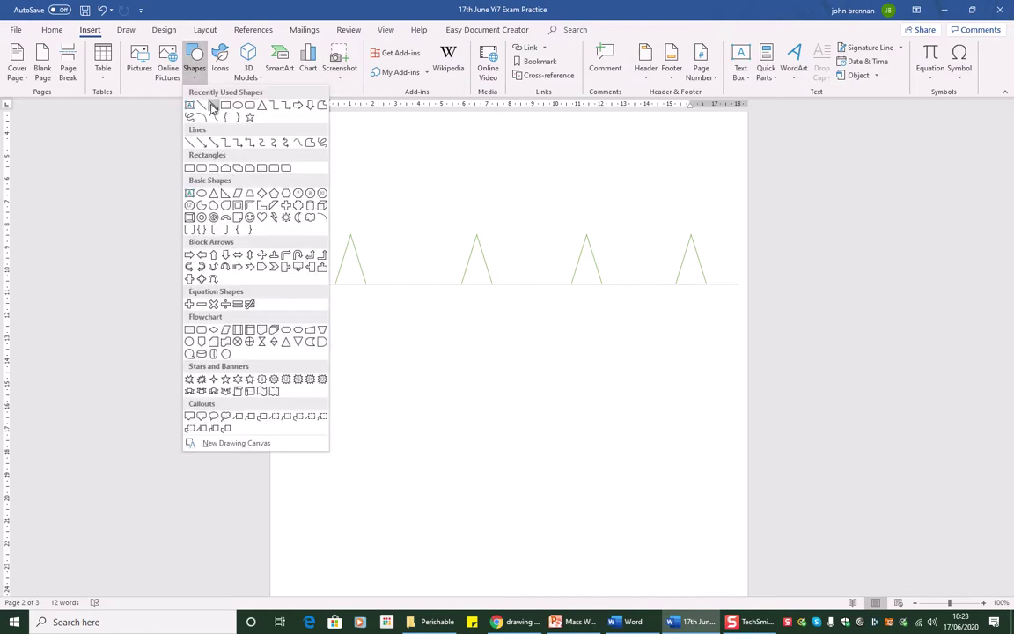
left_click(212, 105)
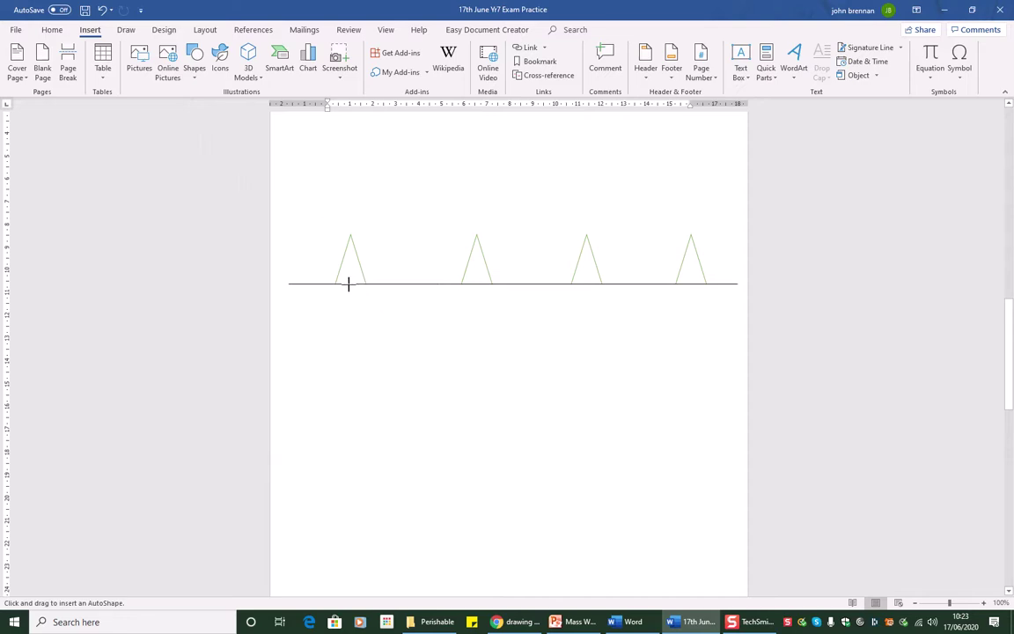
left_click_drag(350, 283, 356, 416)
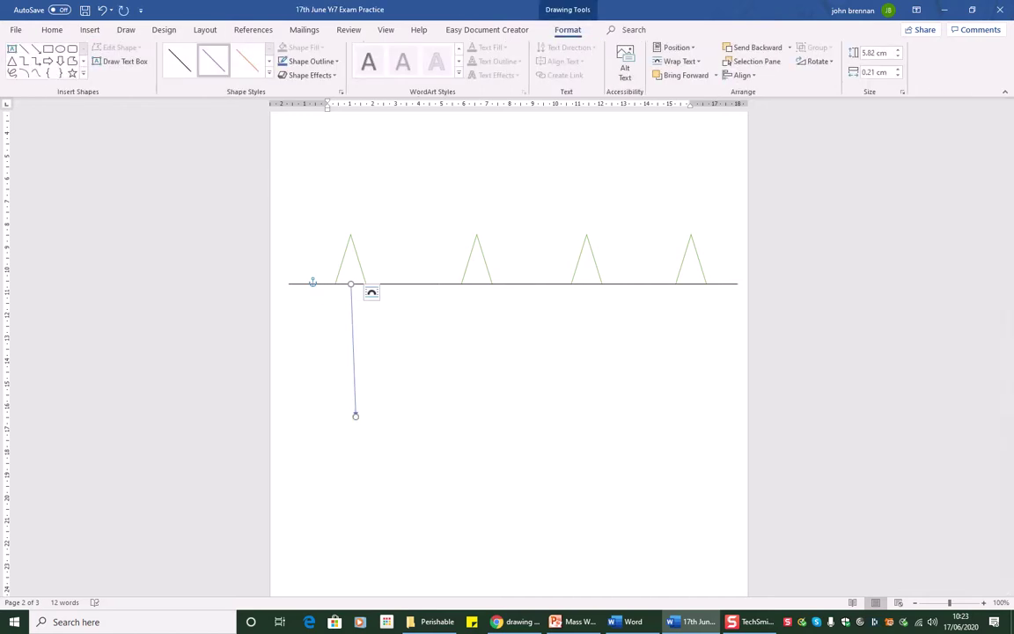
key("F10")
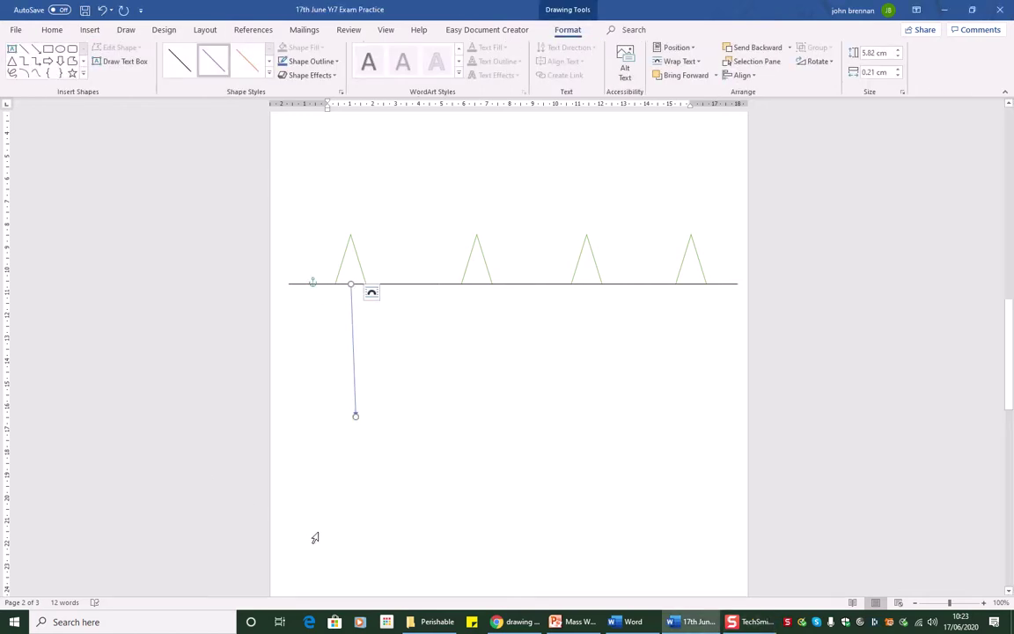
left_click(434, 185)
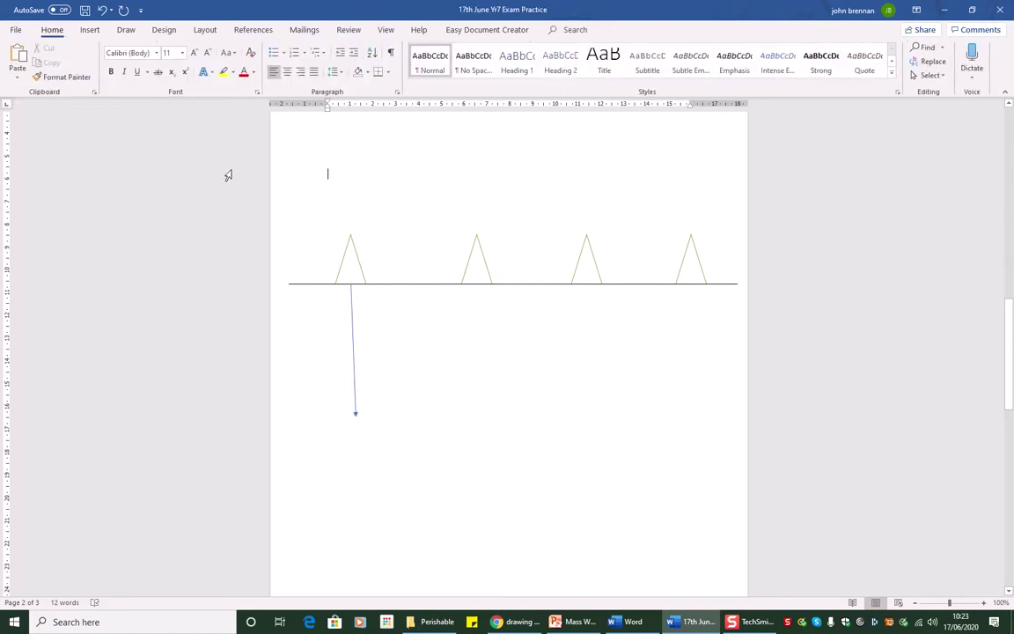
Step: Draw a short downward Line Arrow from the ground line under the second triangle
left_click(91, 33)
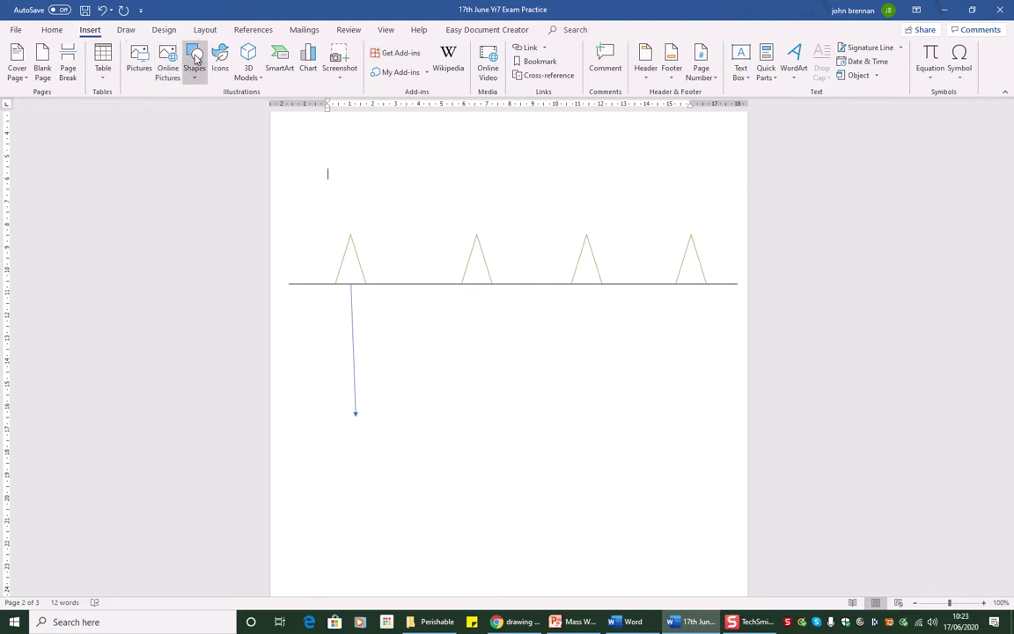
left_click(195, 58)
left_click(202, 105)
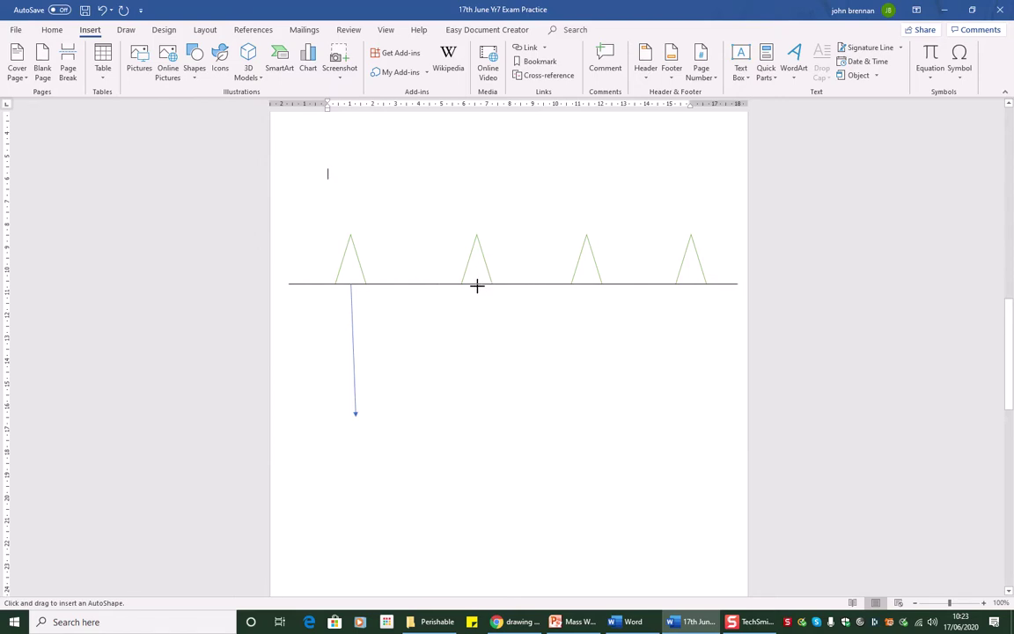
left_click_drag(476, 285, 480, 322)
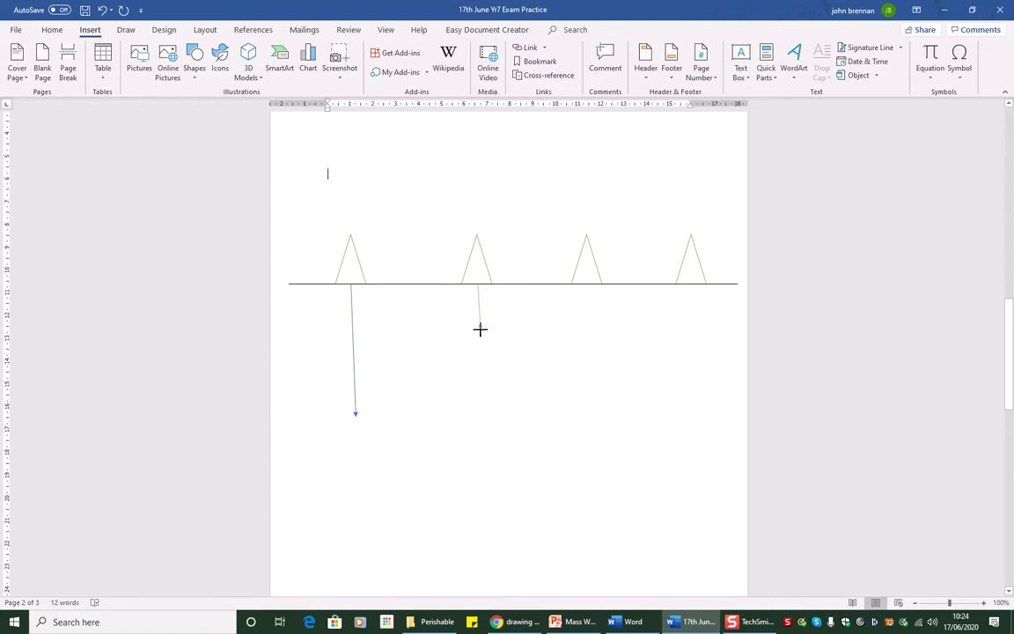
left_click_drag(480, 326, 478, 327)
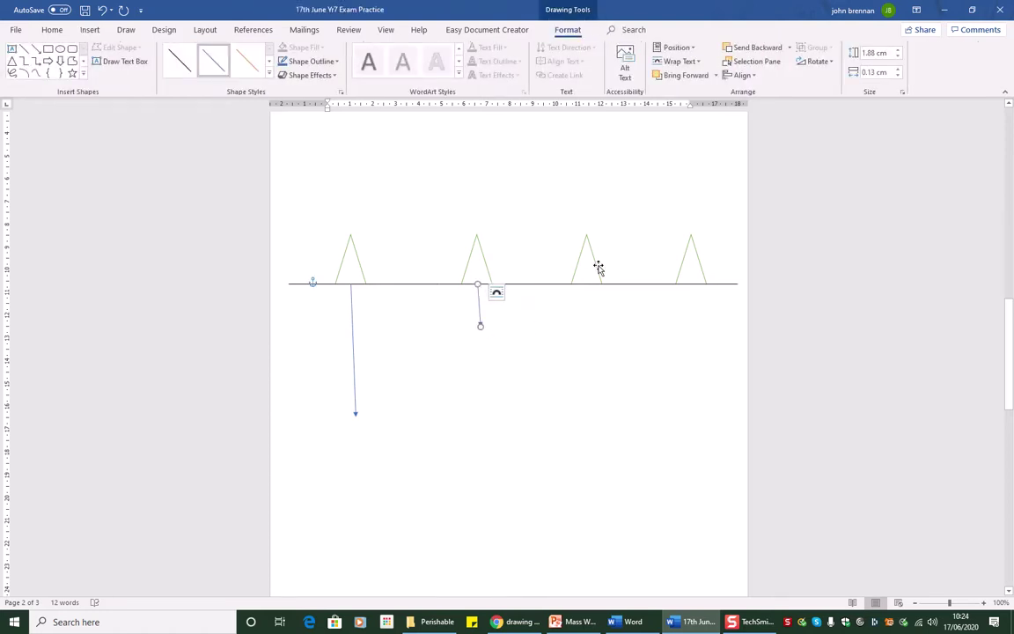
Step: Draw a medium-length downward arrow from the ground line under the third triangle
left_click(36, 51)
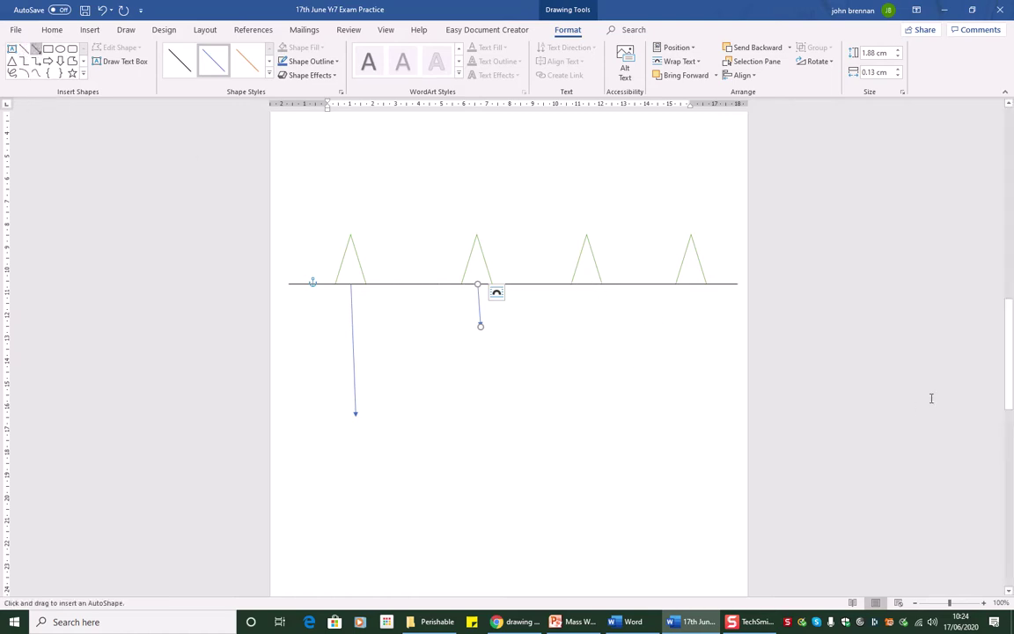
scroll(930, 350, "up", 3)
scroll(929, 349, "up", 3)
scroll(921, 346, "down", 4)
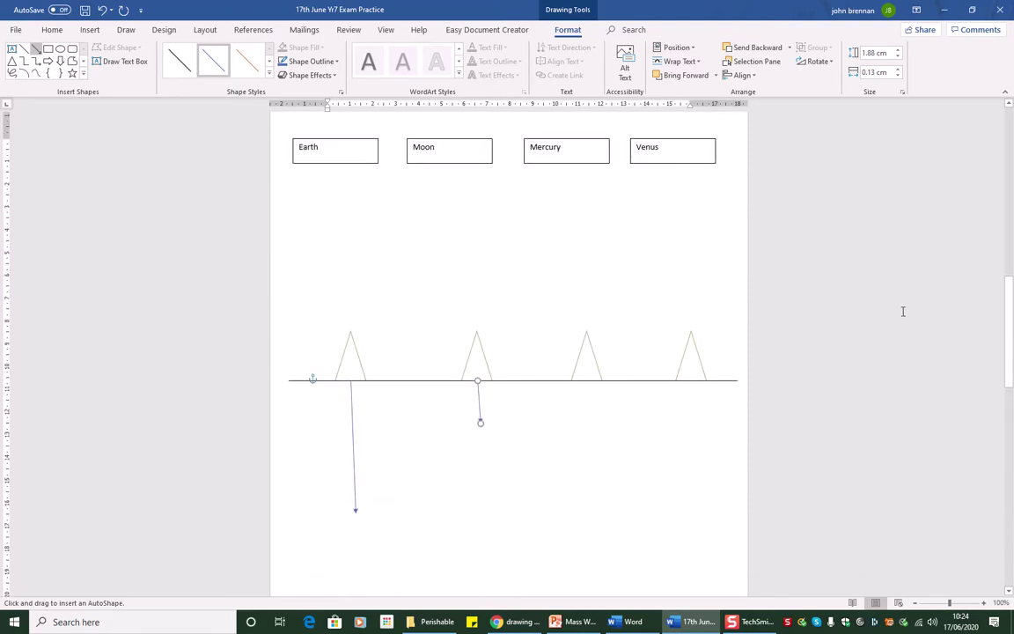
scroll(902, 309, "down", 2)
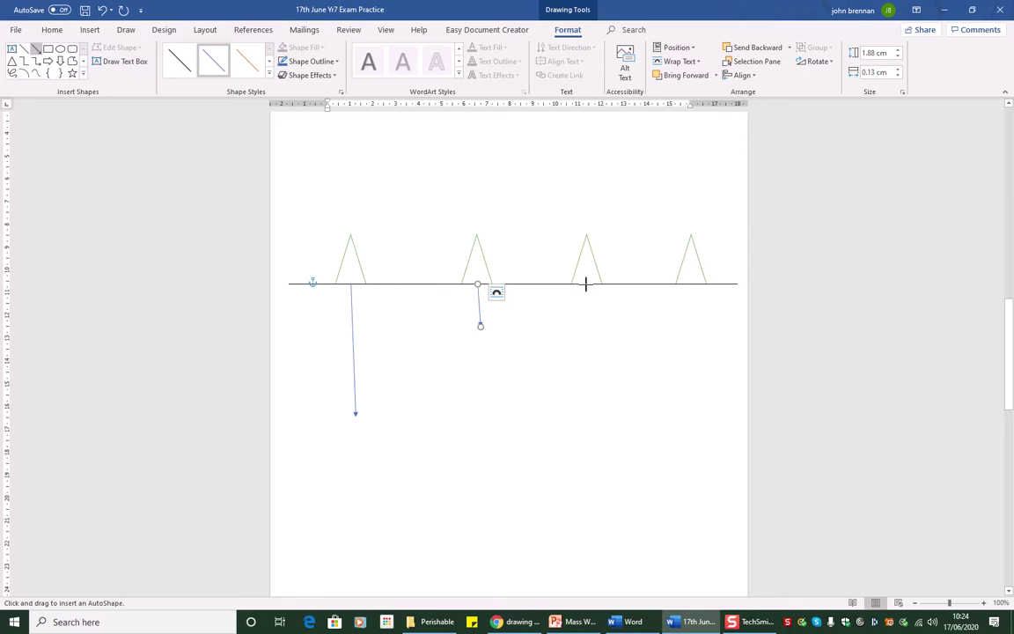
left_click_drag(586, 283, 588, 366)
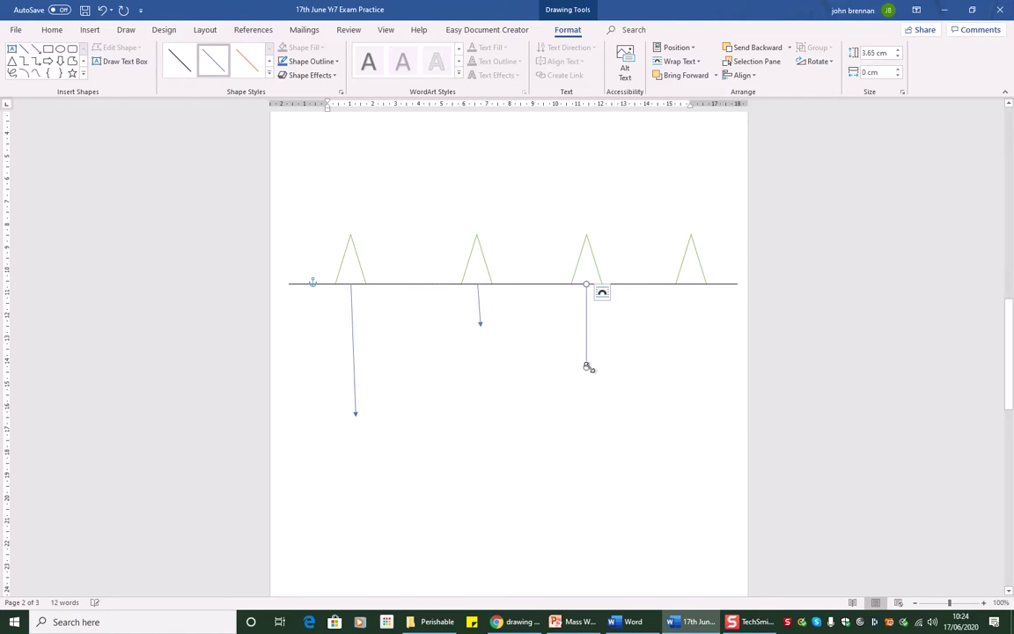
left_click(825, 359)
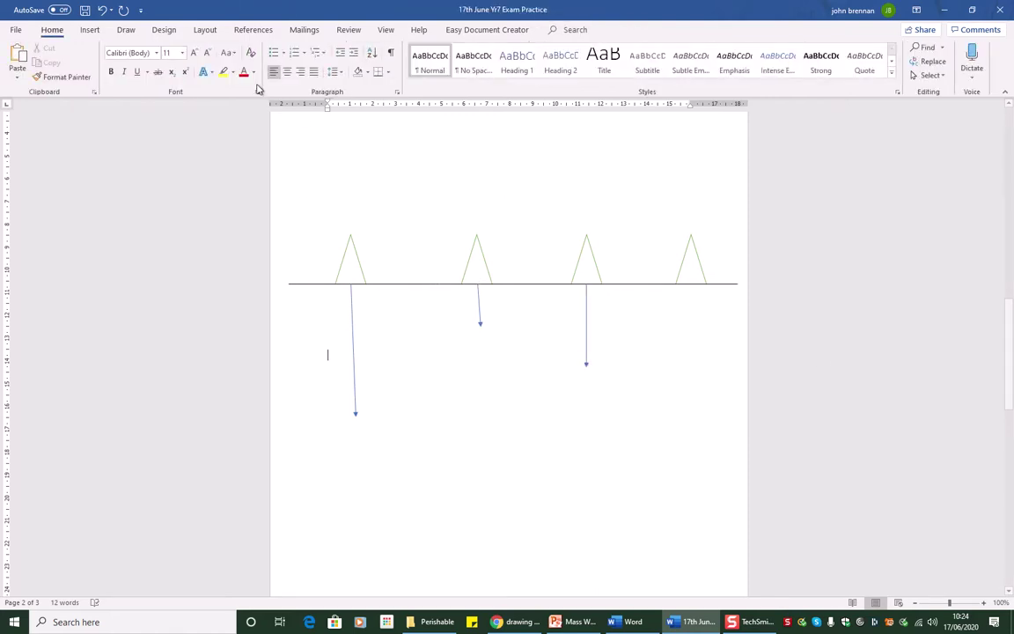
Step: Draw a longer downward arrow from the ground line under the fourth triangle
left_click(89, 32)
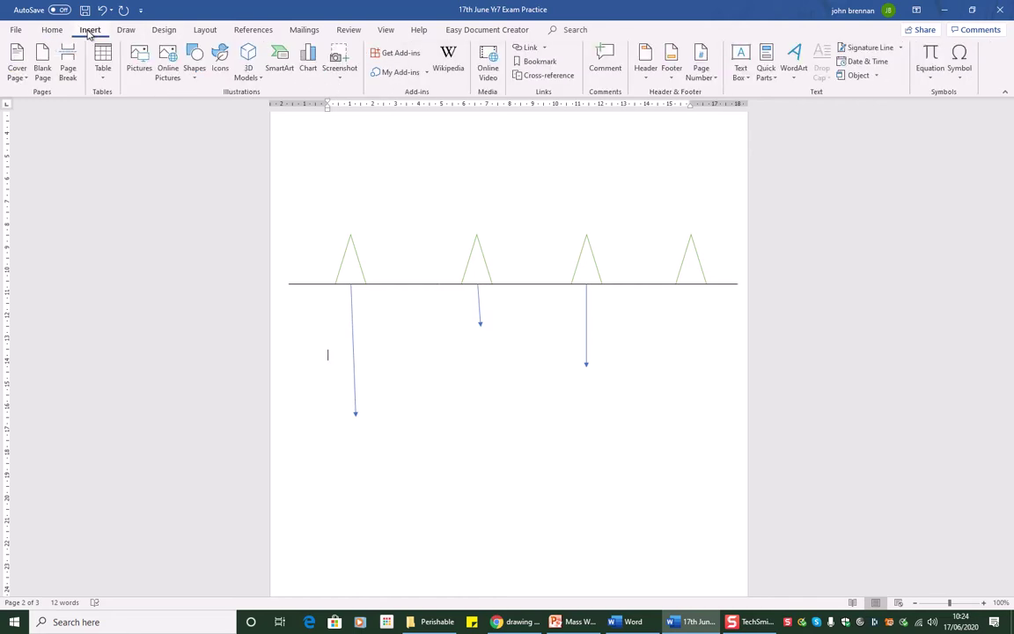
left_click(195, 61)
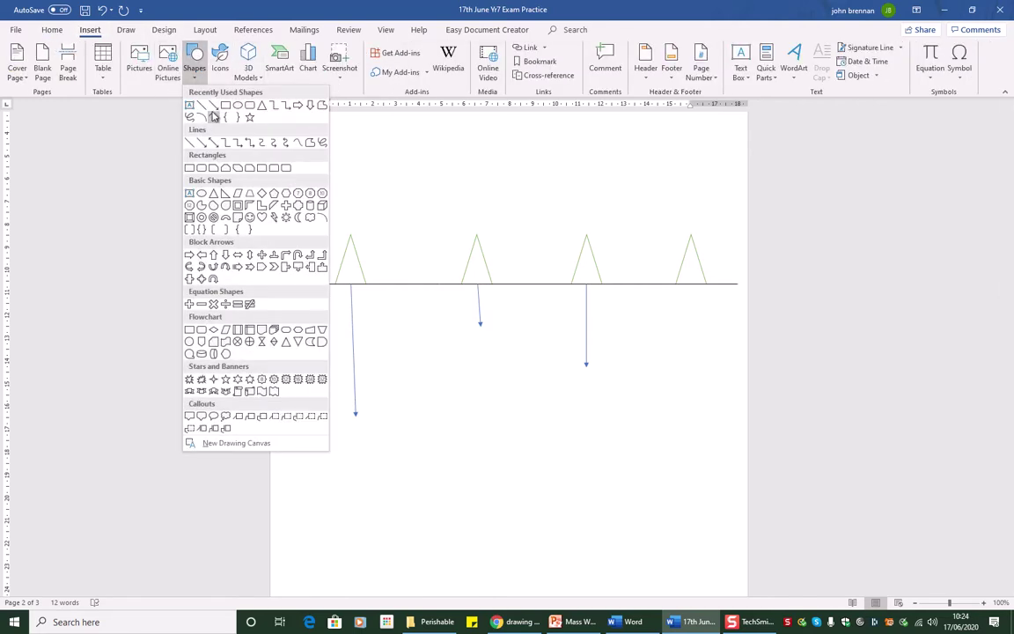
left_click(214, 106)
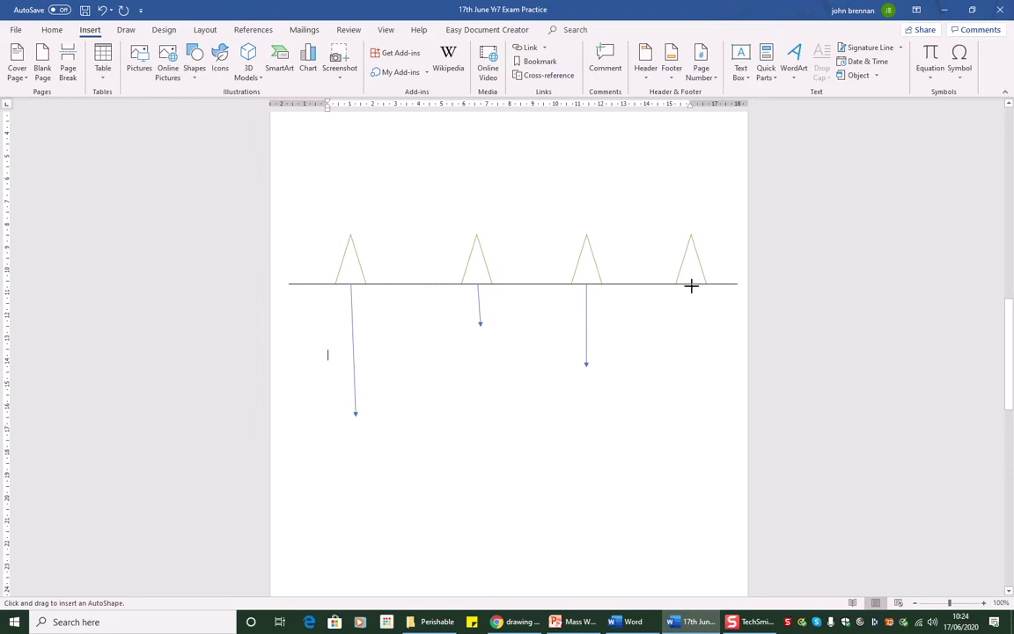
scroll(809, 268, "up", 5)
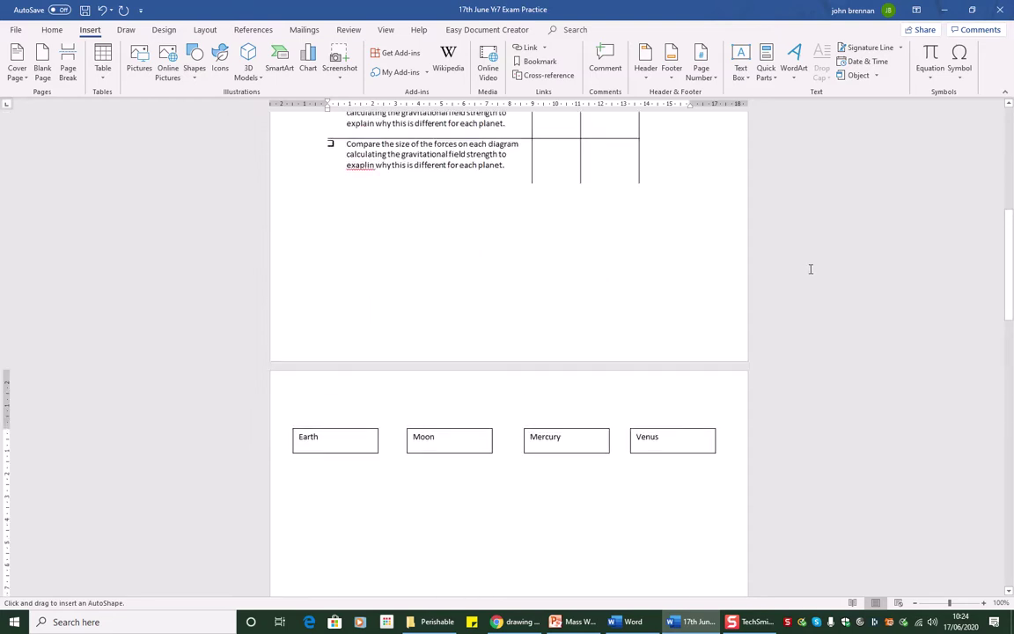
scroll(810, 268, "down", 4)
scroll(813, 269, "down", 2)
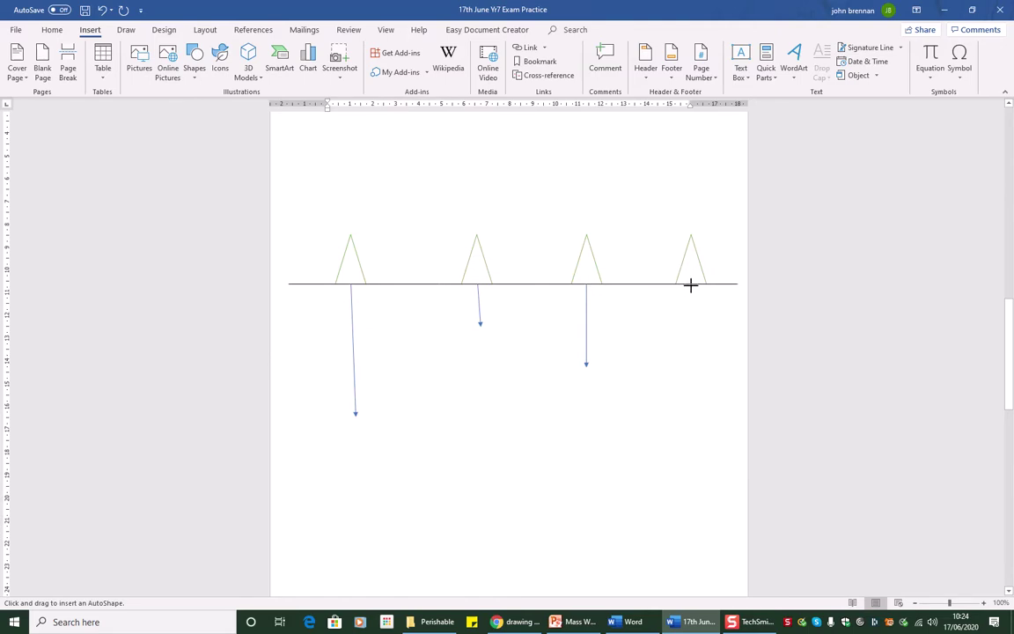
mouse_move(690, 284)
left_mouse_down()
mouse_move(688, 415)
mouse_move(691, 405)
left_mouse_up()
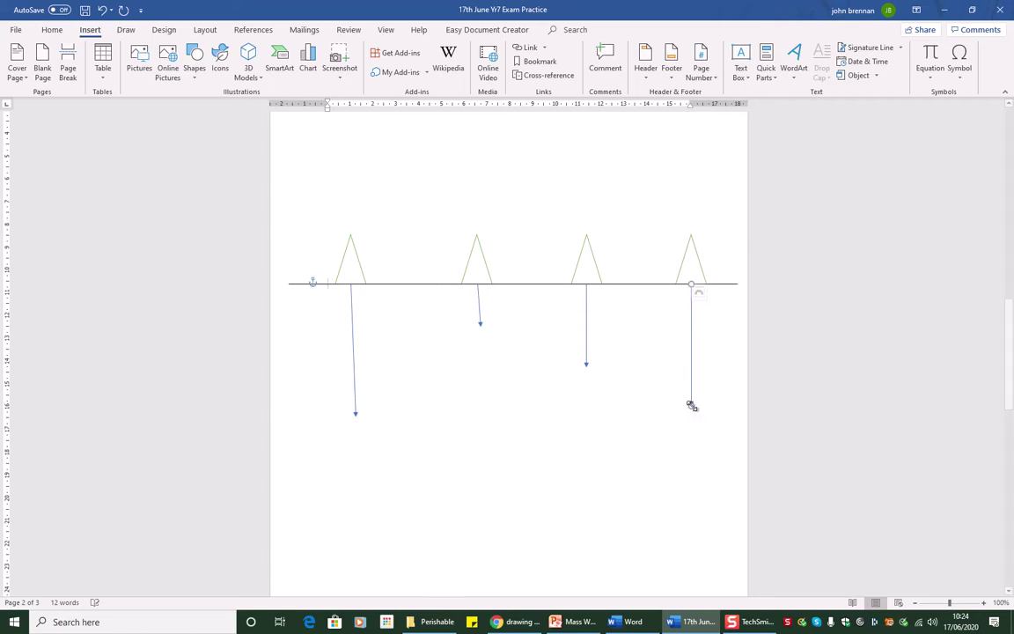
left_click(904, 382)
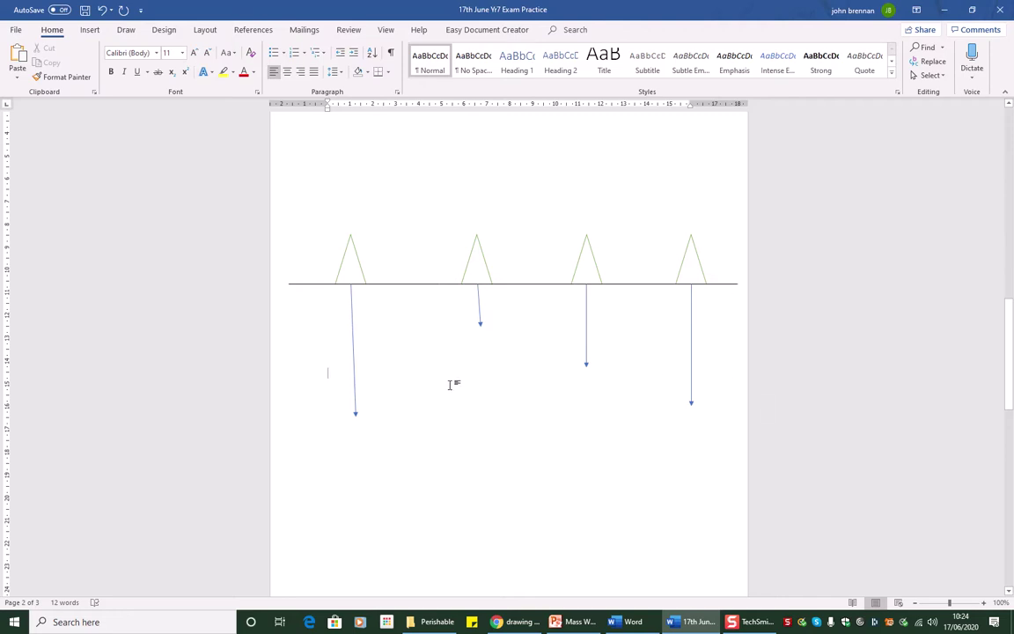
scroll(813, 367, "up", 10)
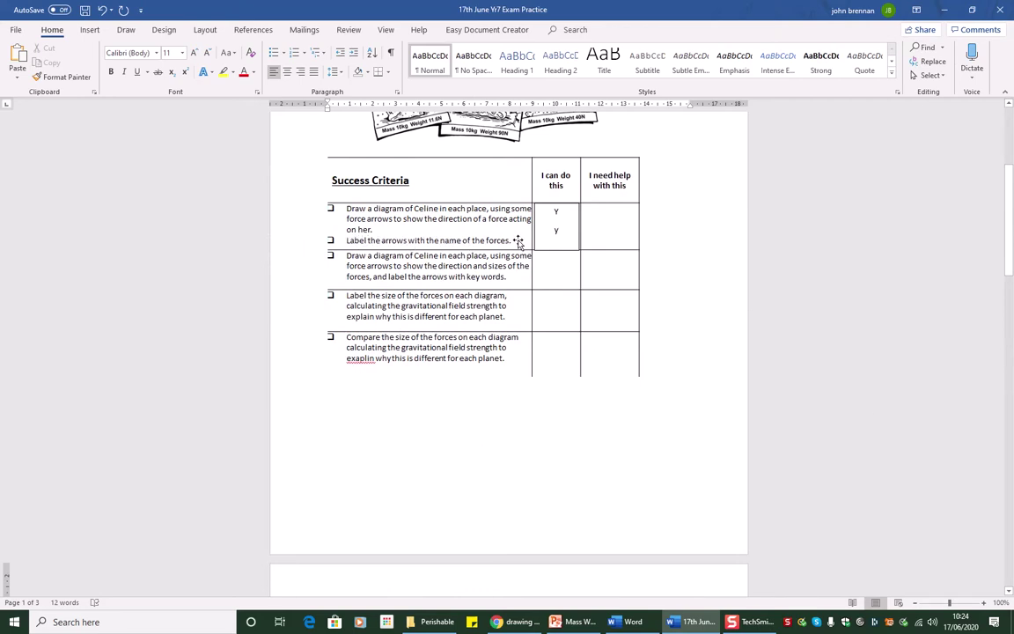
Step: Scroll back down to the page 2 triangles and their downward arrows of differing lengths
scroll(889, 213, "down", 6)
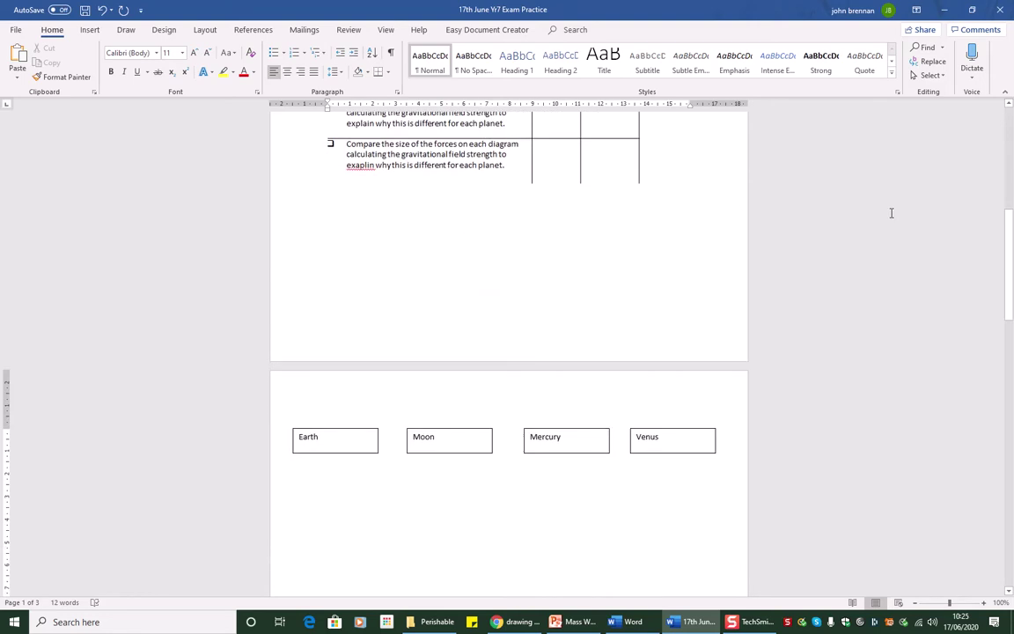
scroll(891, 213, "down", 5)
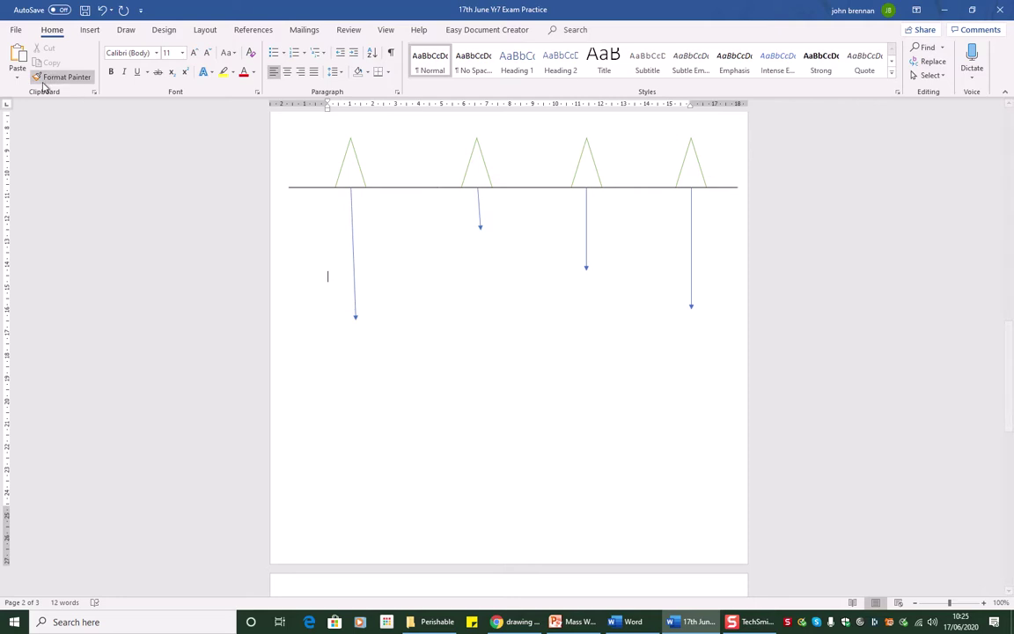
left_click(90, 32)
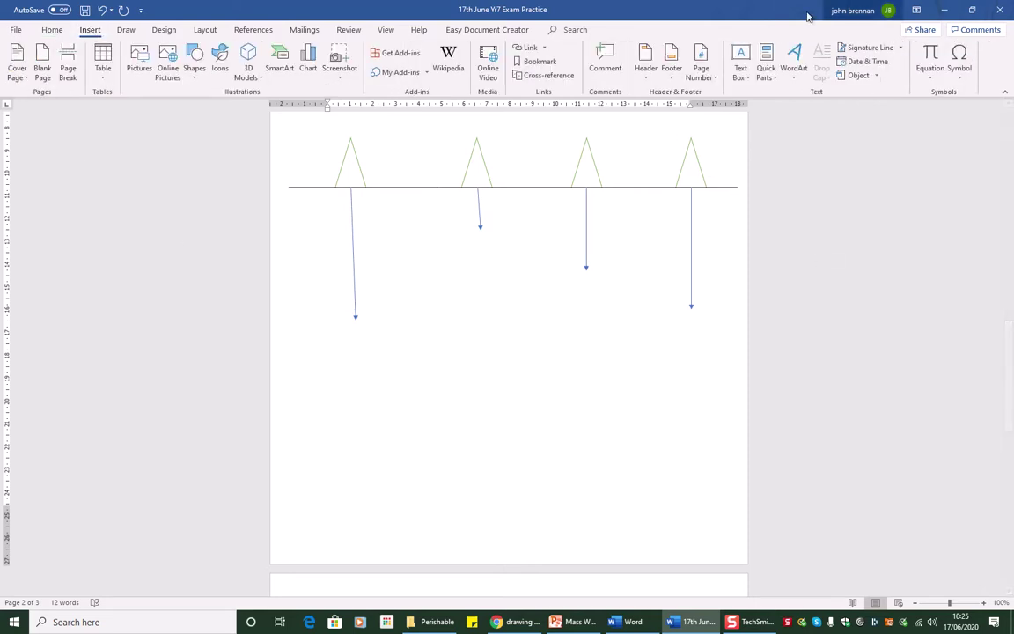
Step: Insert an empty Simple Text Box below the second arrow's tip and narrow it to 3.65 cm
left_click(742, 56)
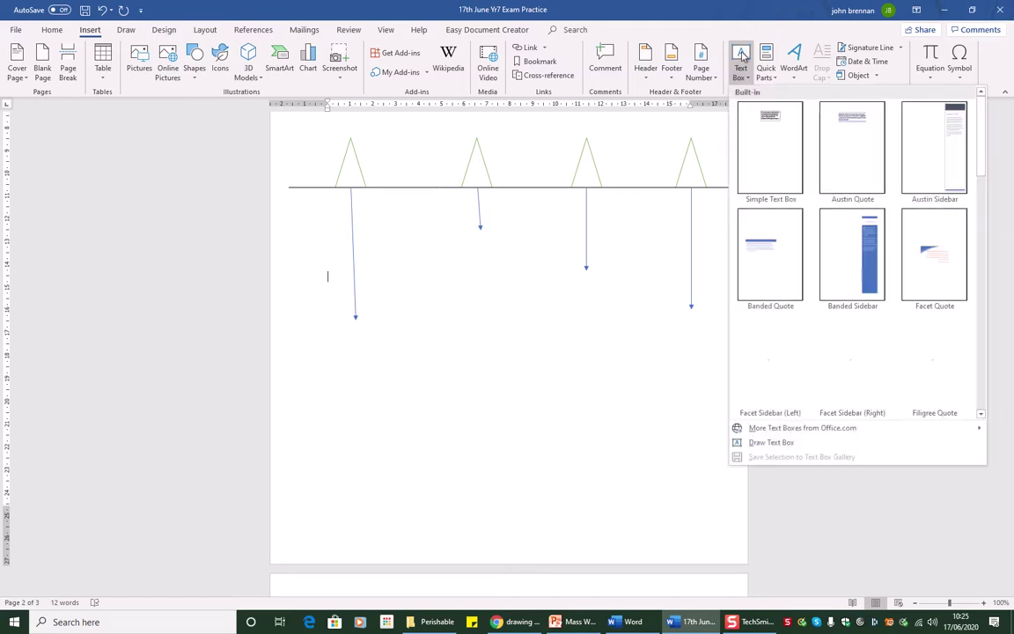
left_click(770, 145)
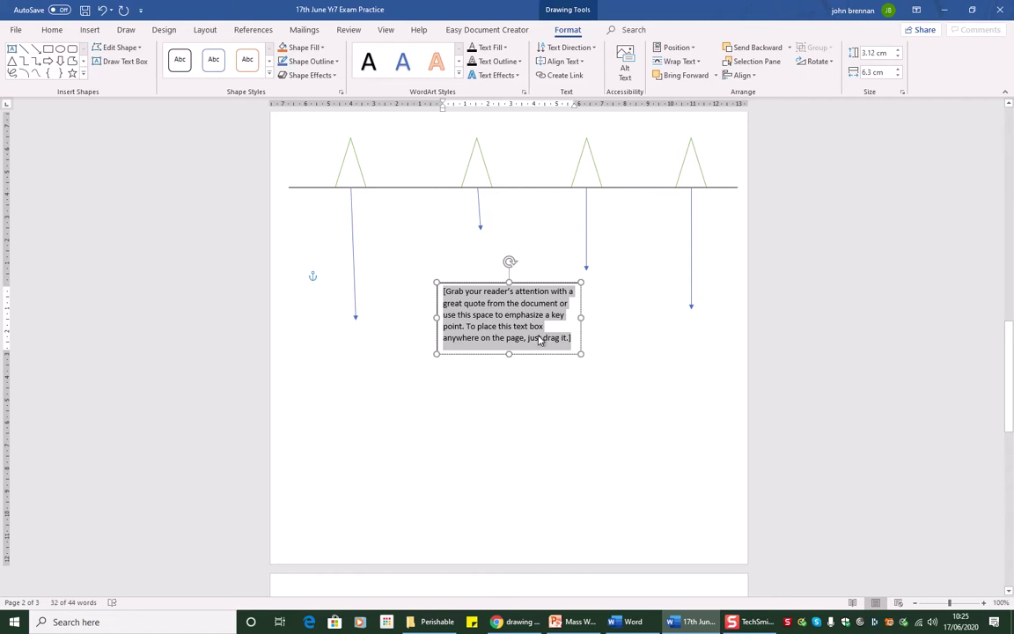
key("Delete")
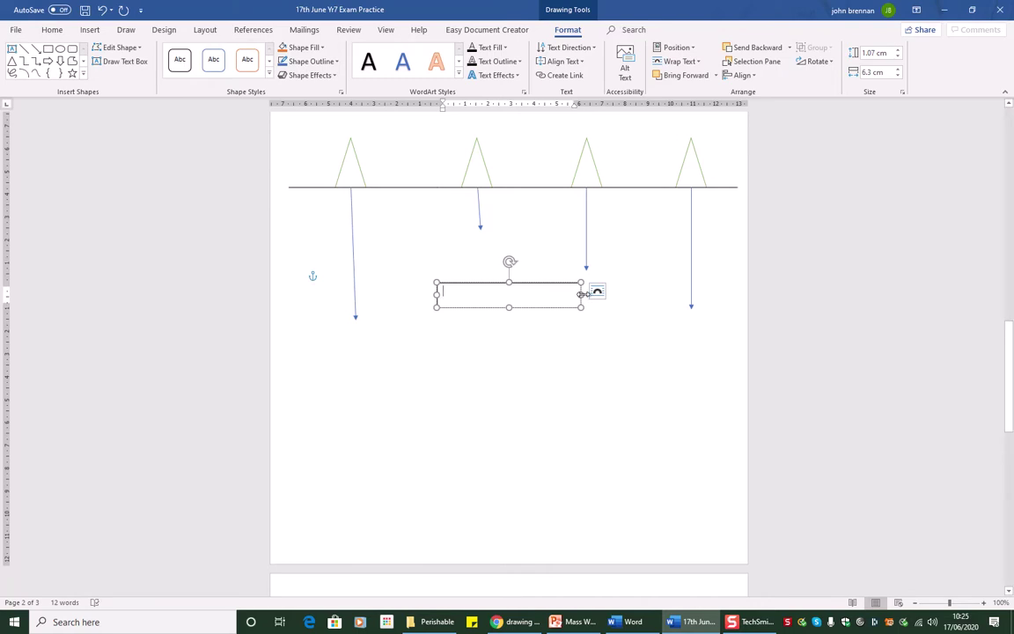
left_click_drag(581, 294, 520, 294)
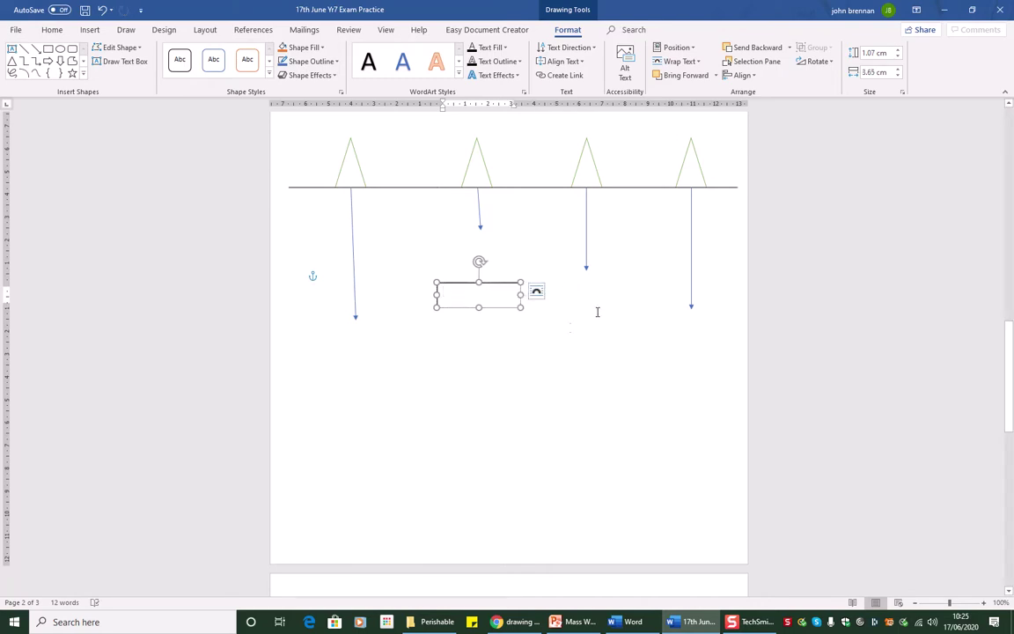
Step: Copy the empty text box and paste one copy onto the page
right_click(512, 305)
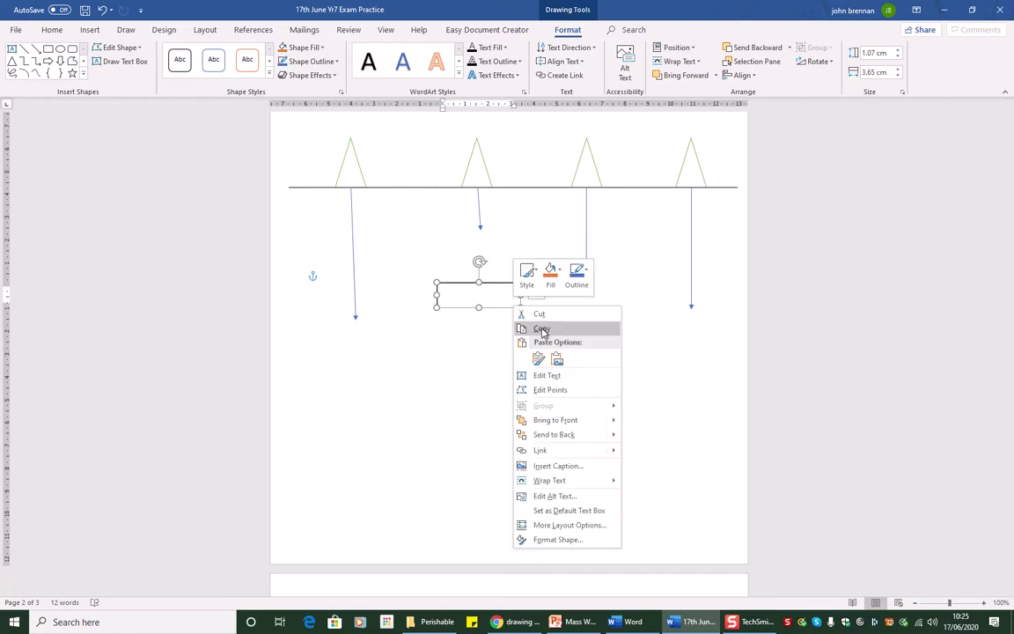
left_click(543, 327)
left_click(351, 407)
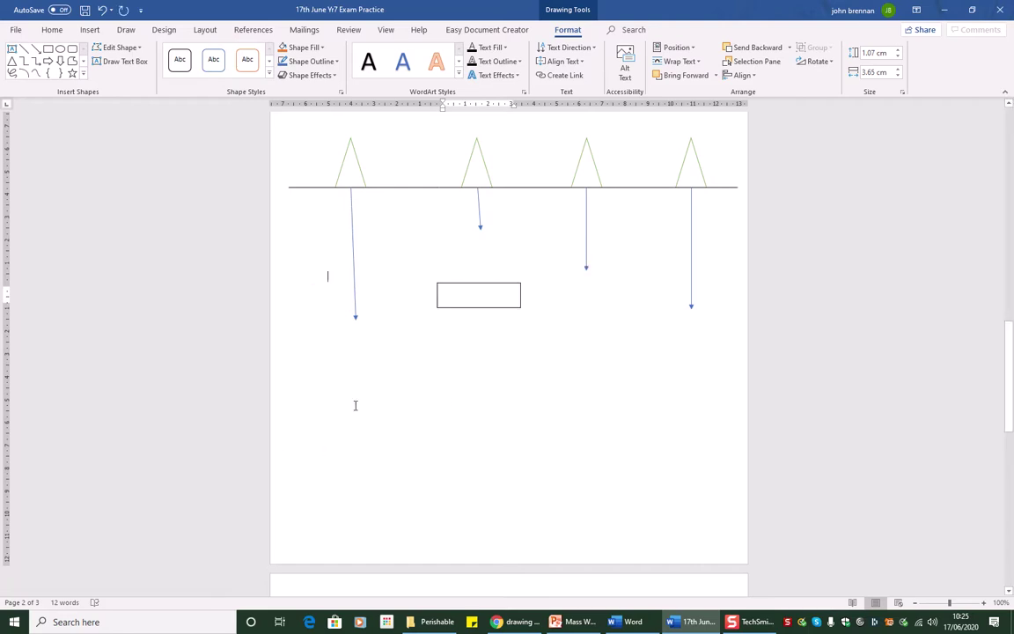
right_click(355, 406)
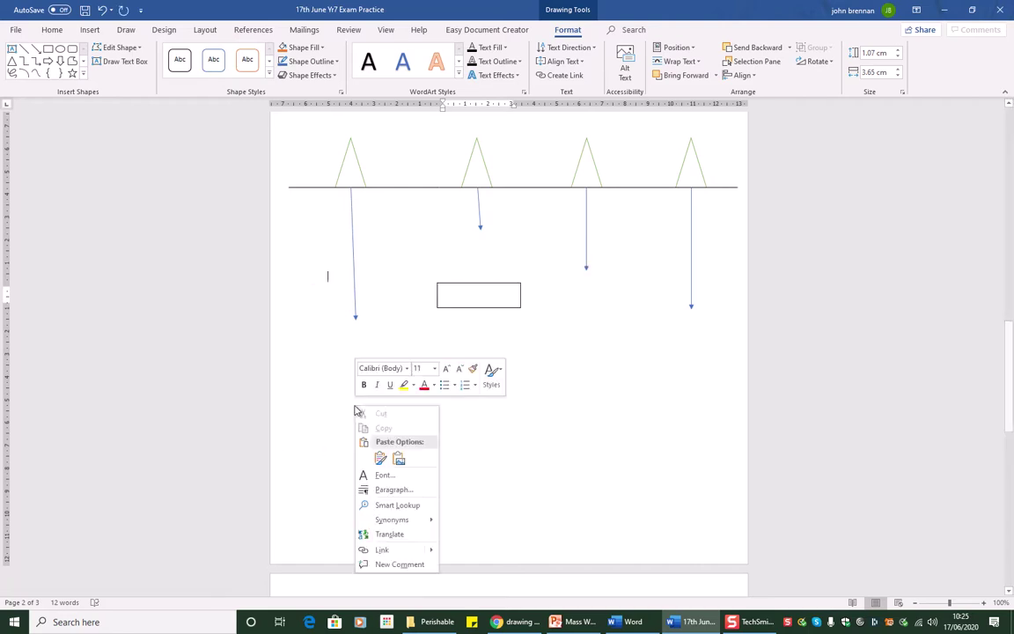
left_click(380, 459)
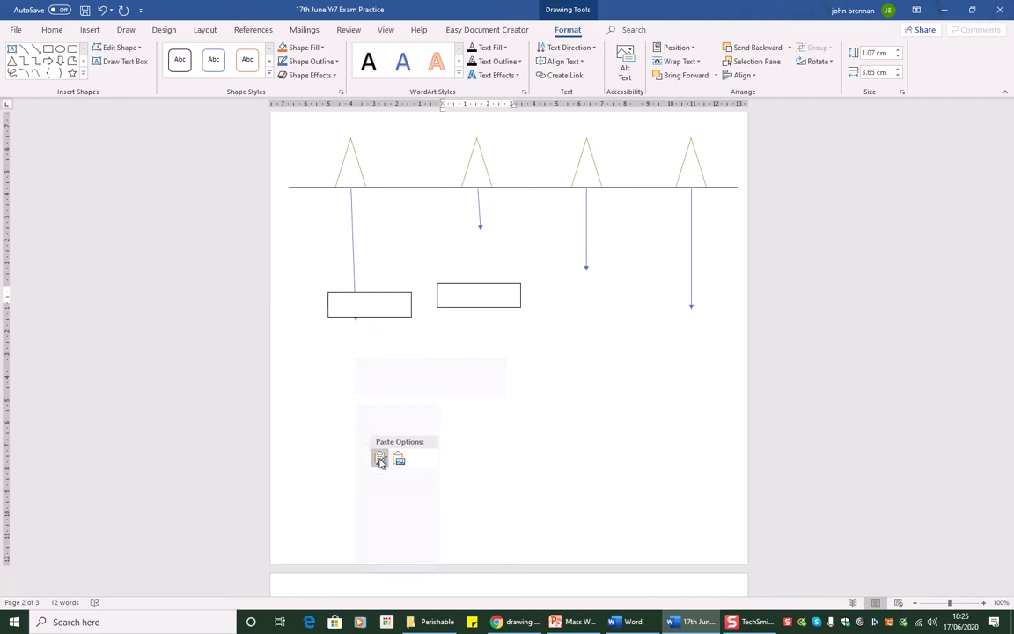
Step: Paste two more copies, moving one lower and one next to the third arrow
right_click(569, 384)
left_click(595, 437)
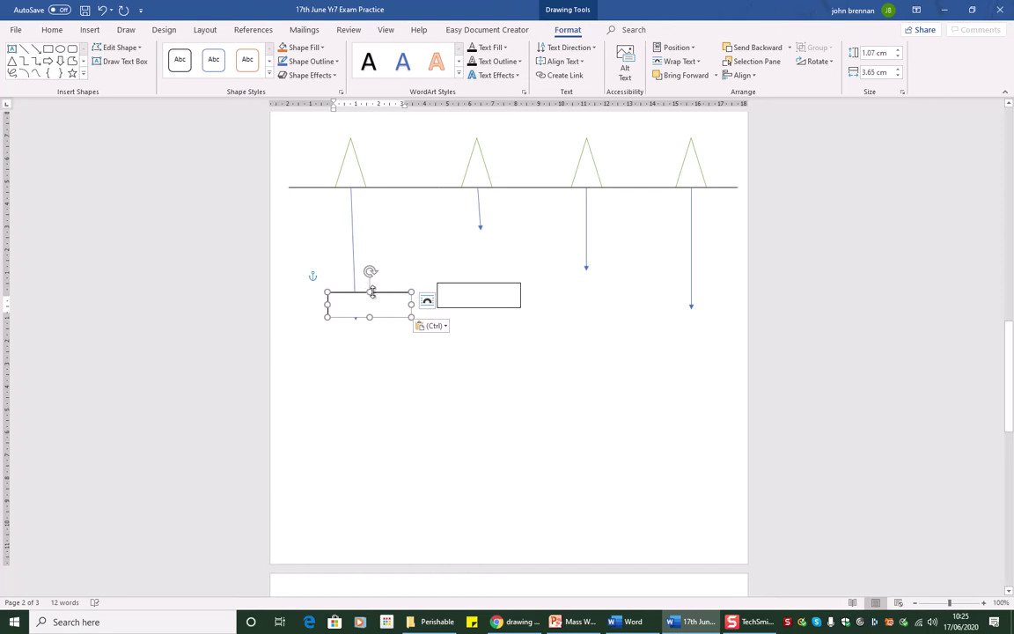
left_click_drag(385, 292, 527, 383)
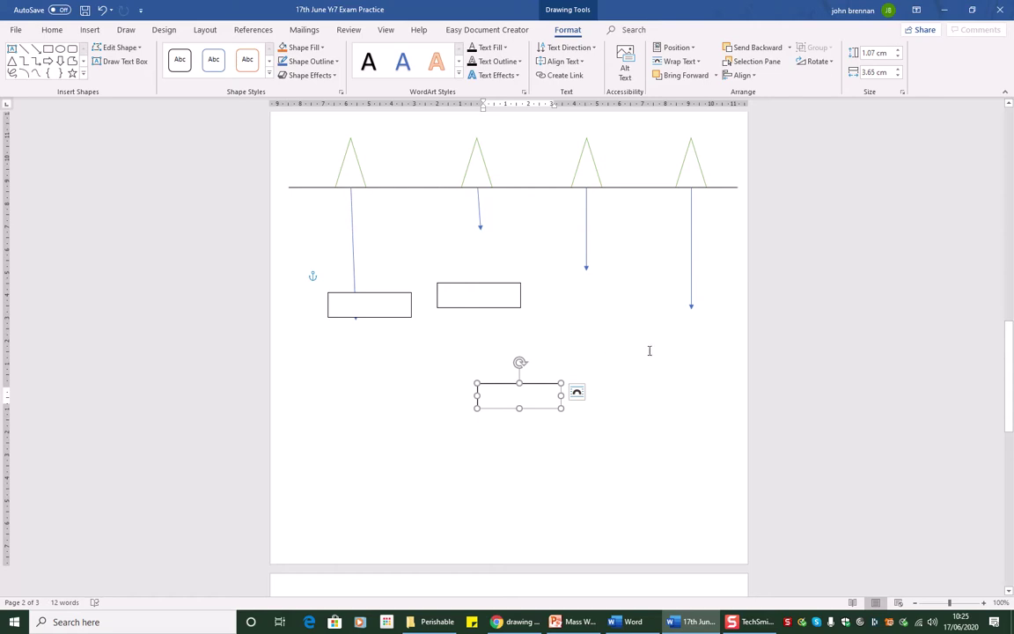
left_click(338, 460)
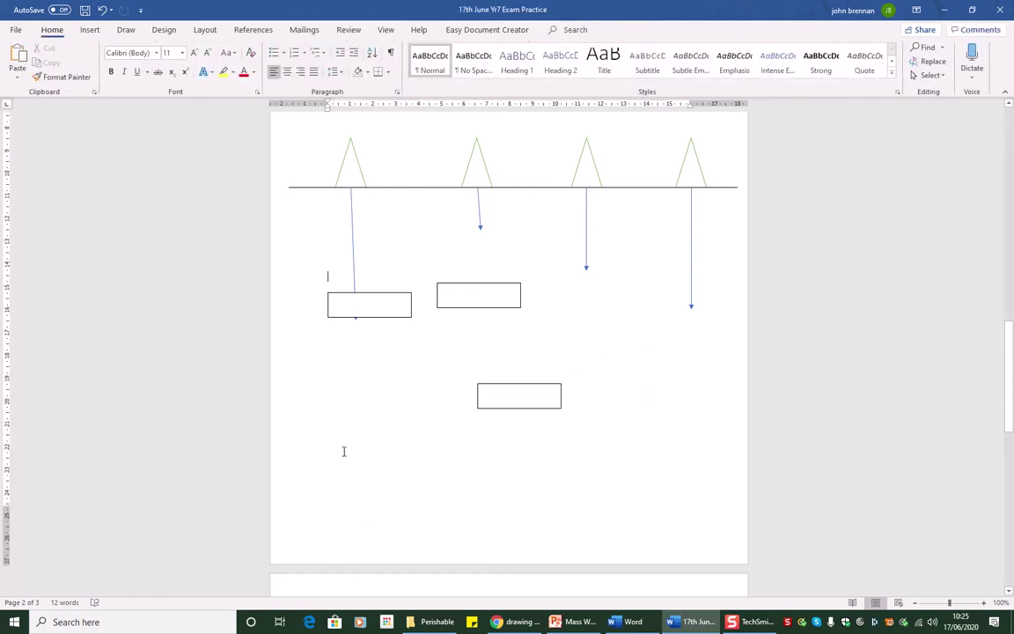
key("ctrl+v")
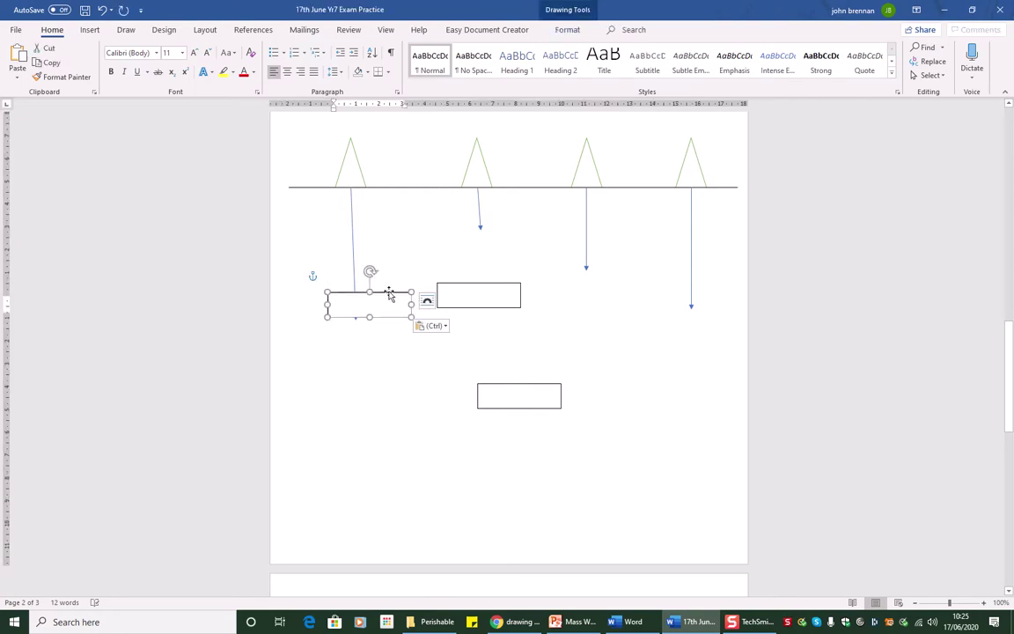
left_click_drag(387, 303, 647, 210)
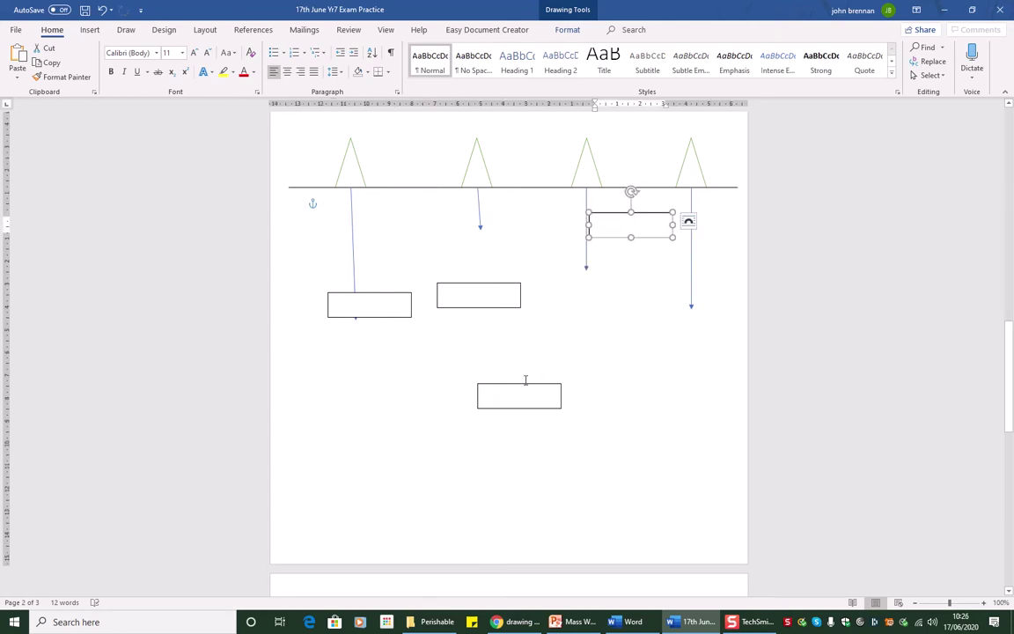
Step: Reposition the boxes: one beside the fourth arrow, others by the first and second arrows
left_click_drag(526, 388, 699, 335)
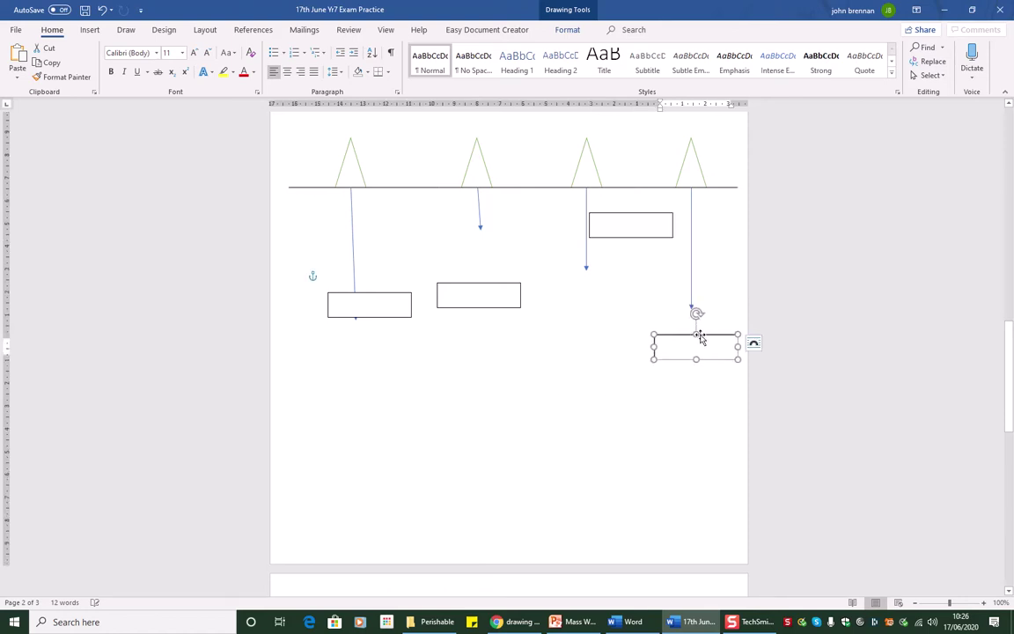
left_click_drag(487, 286, 424, 200)
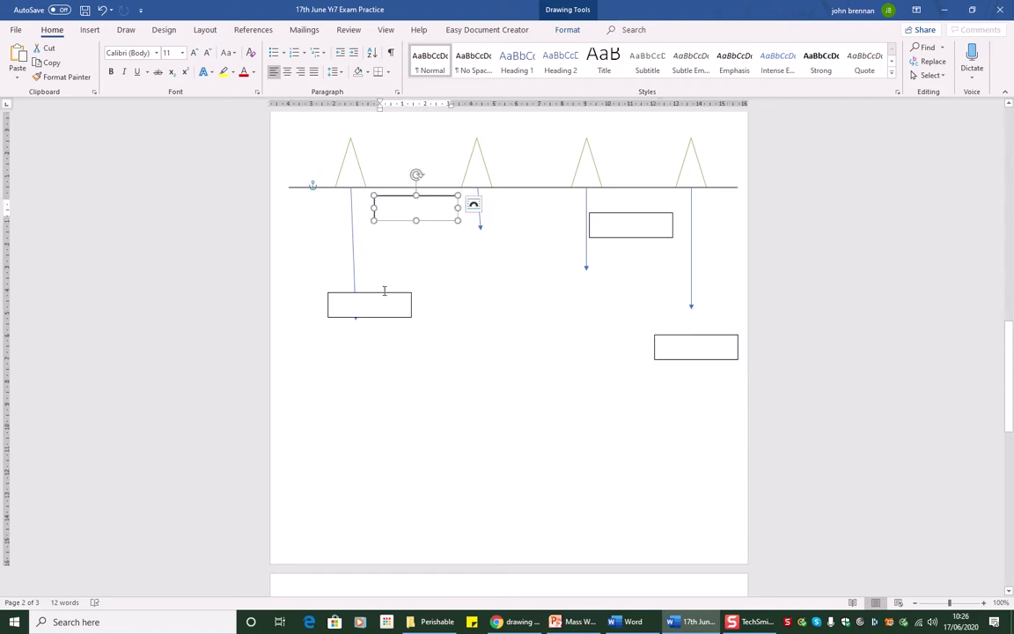
left_click_drag(383, 296, 326, 258)
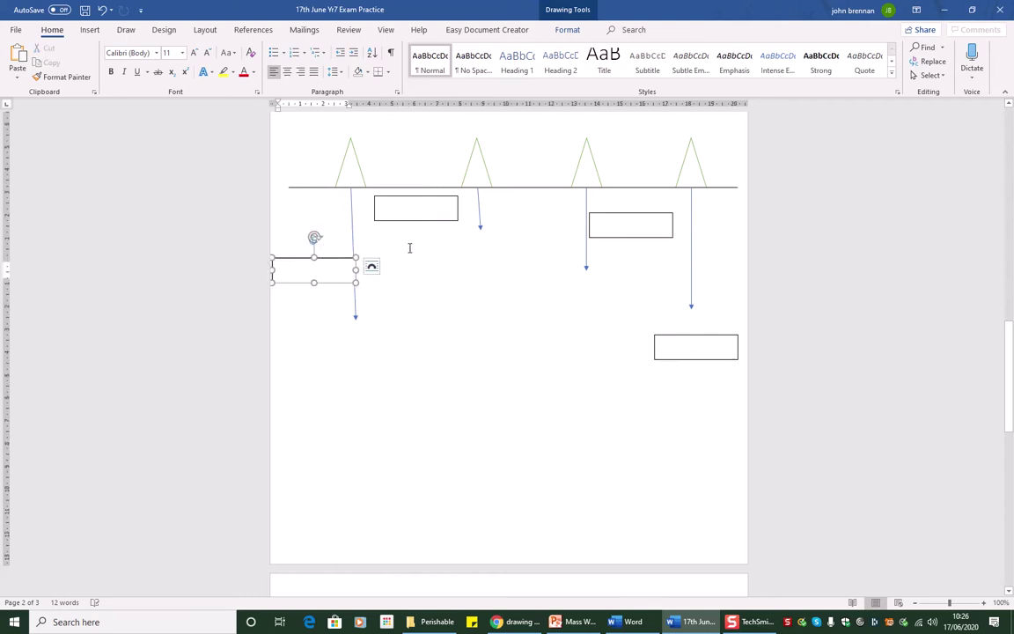
Step: Type 'Gravity' into each of the four text boxes beside the arrows
type("Gra")
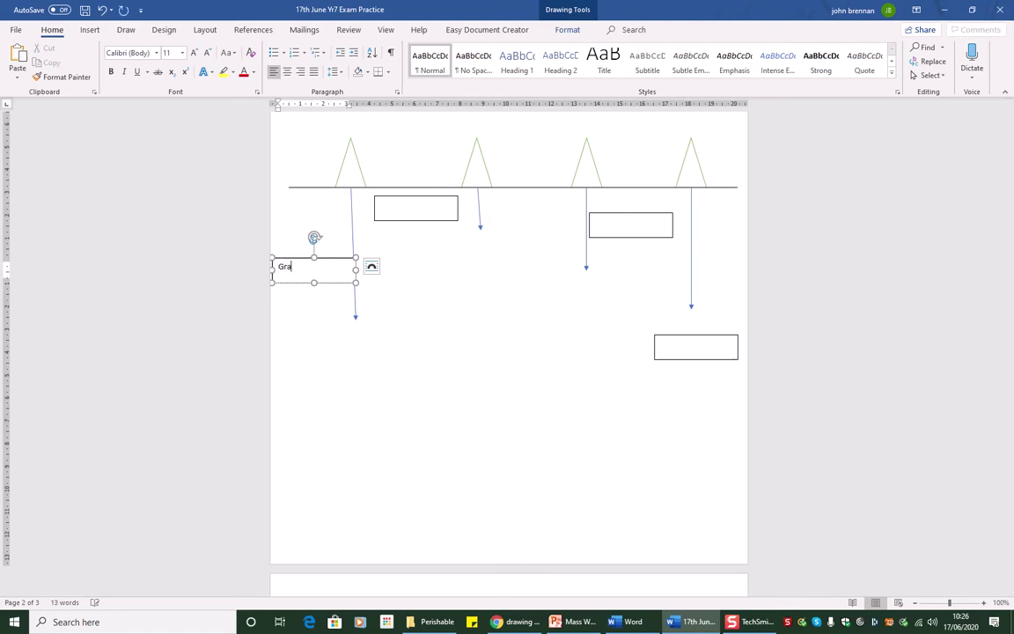
type("vity")
left_click(417, 207)
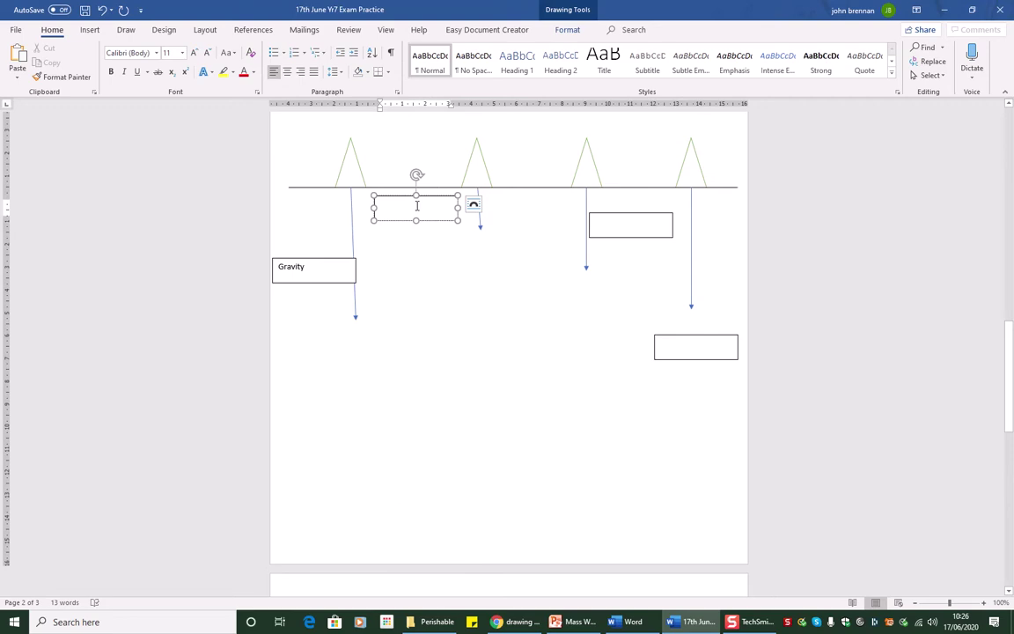
type("Gravity")
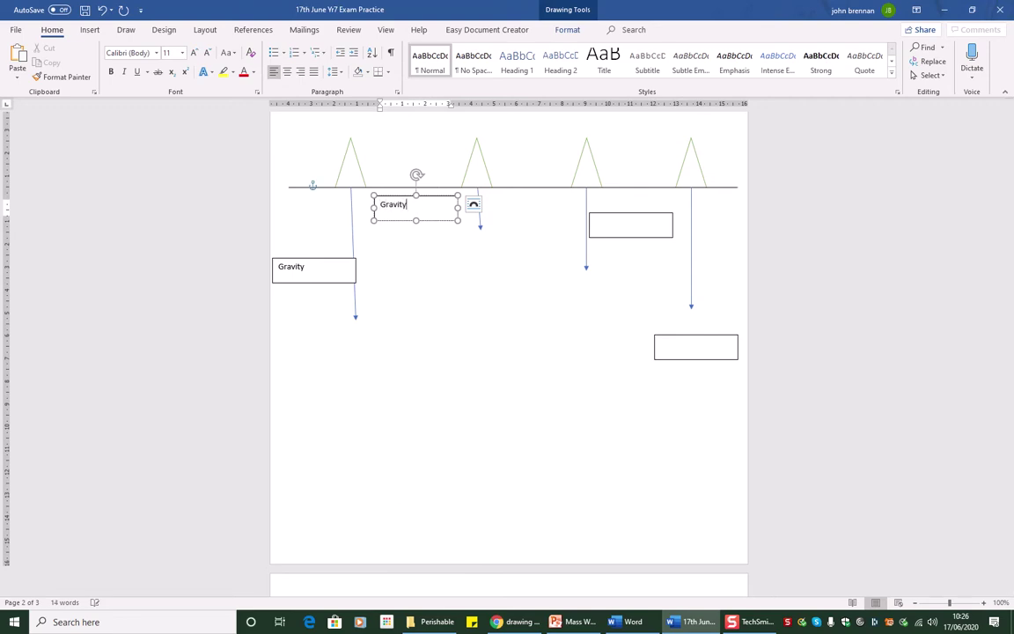
left_click(631, 222)
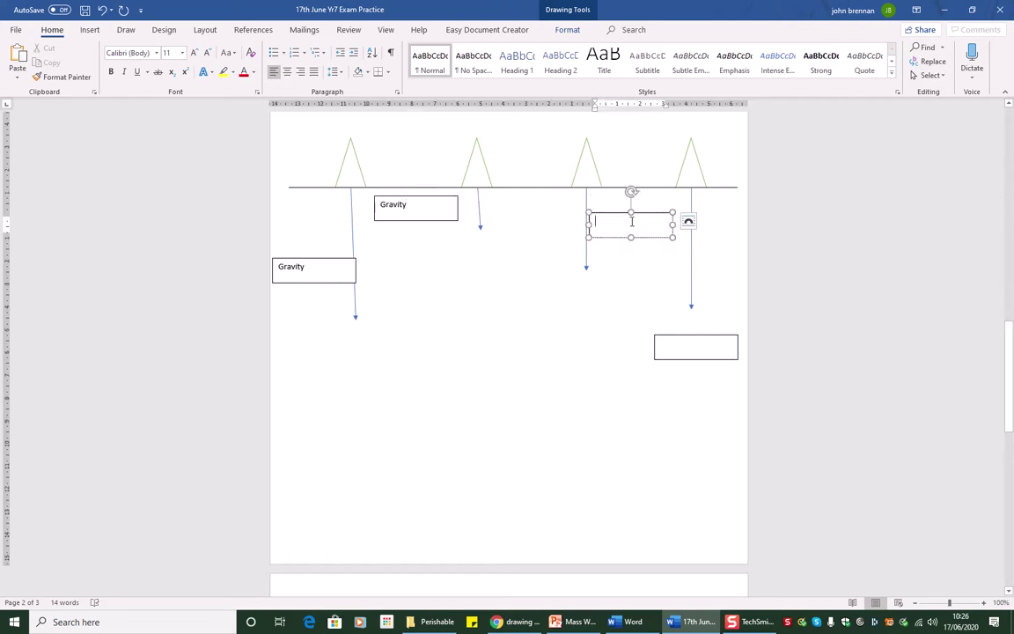
type("Gravi")
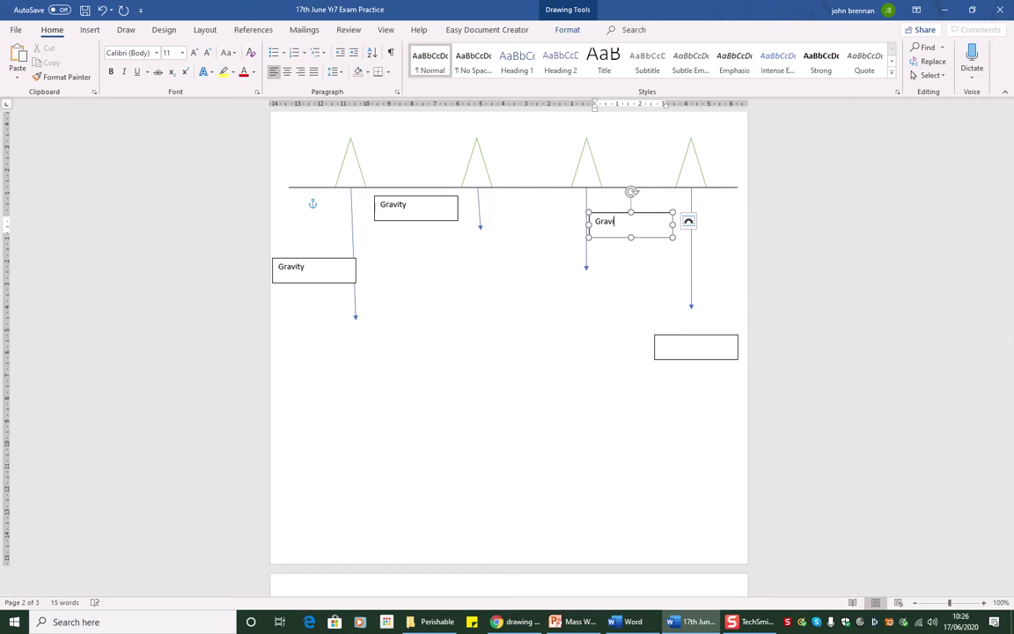
type("ty")
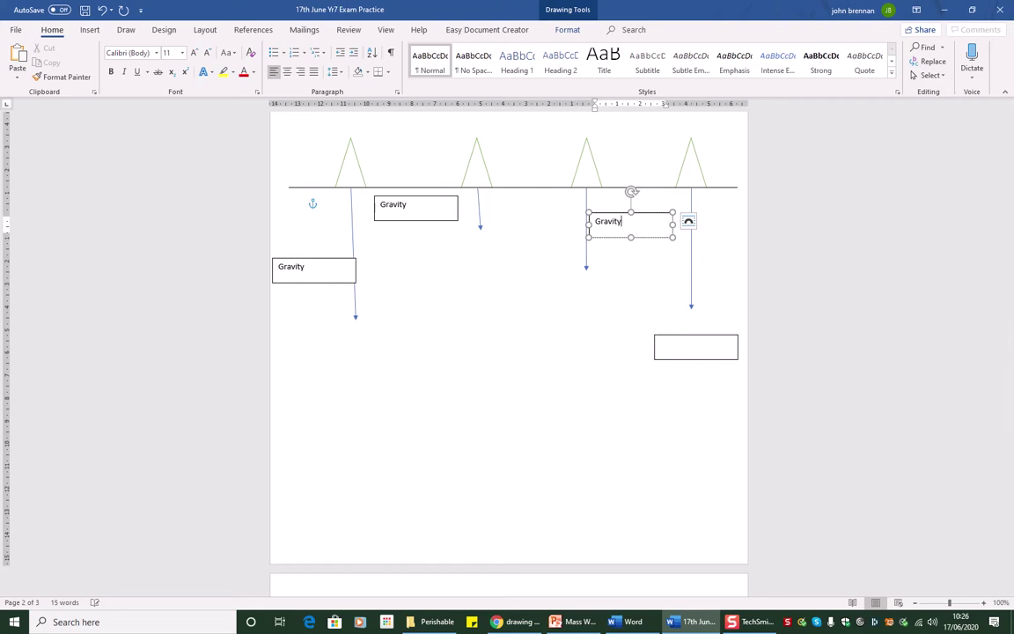
left_click(679, 347)
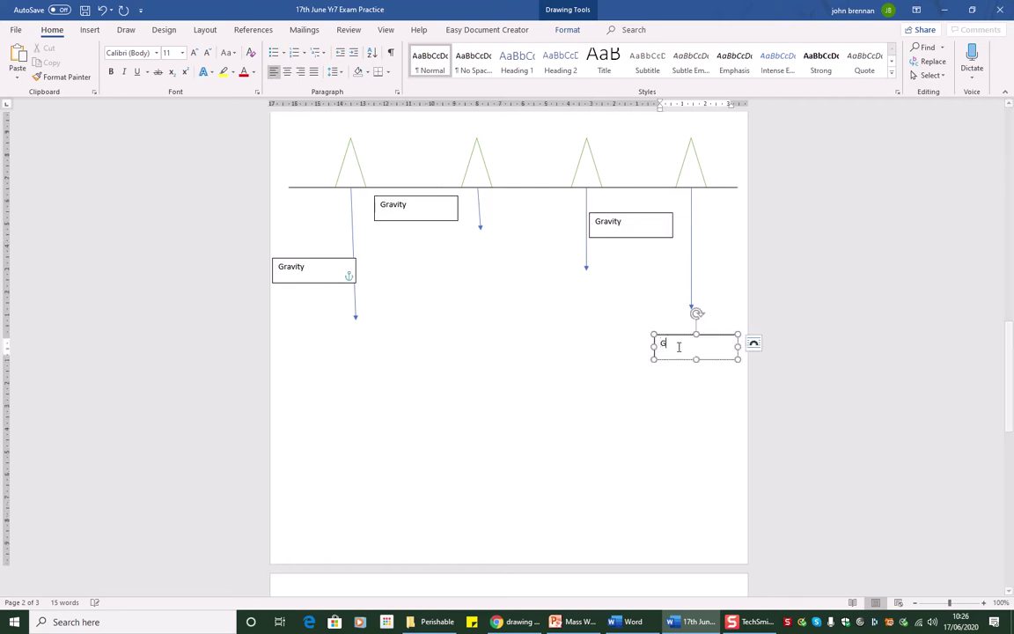
type("Gravity")
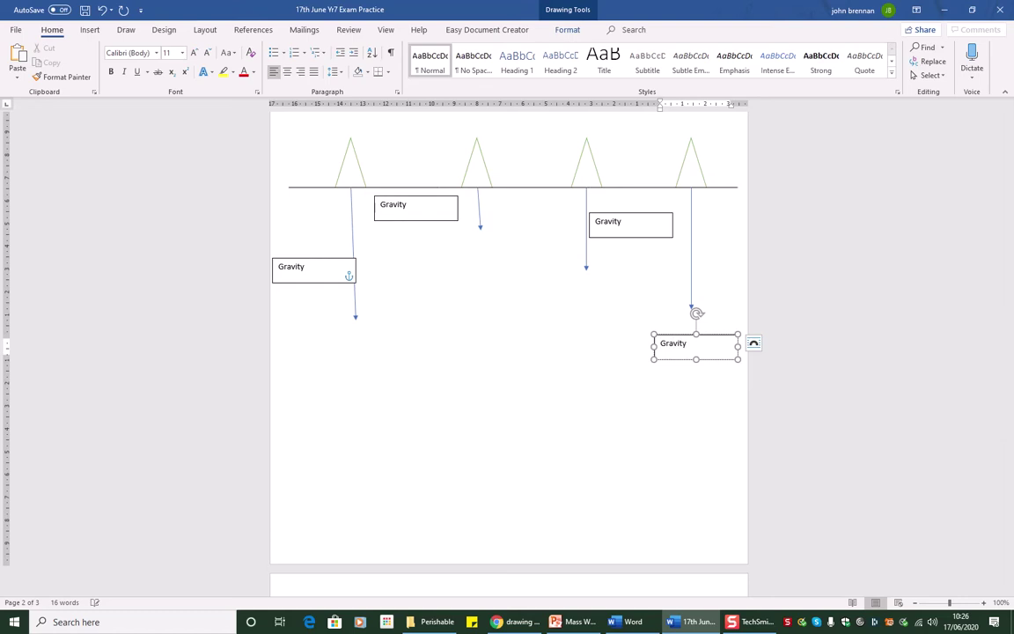
left_click(839, 378)
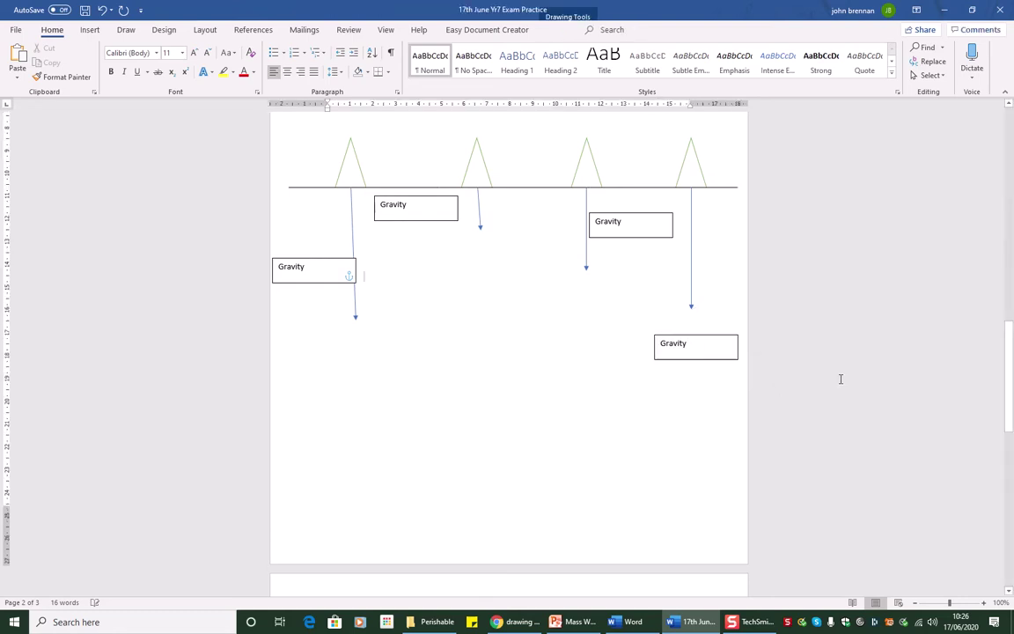
scroll(861, 366, "up", 10)
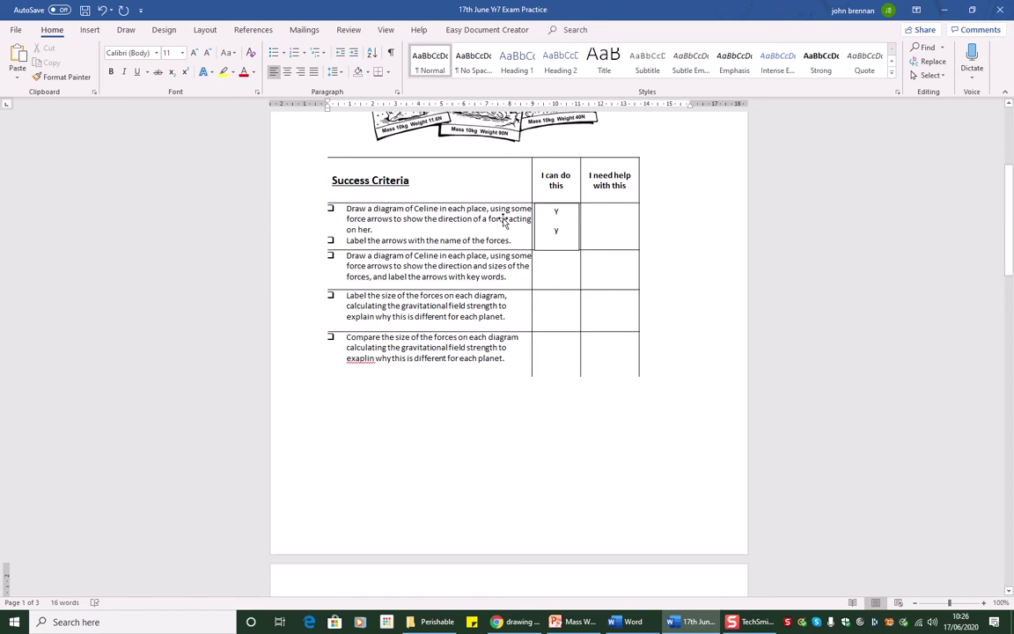
scroll(676, 243, "down", 15)
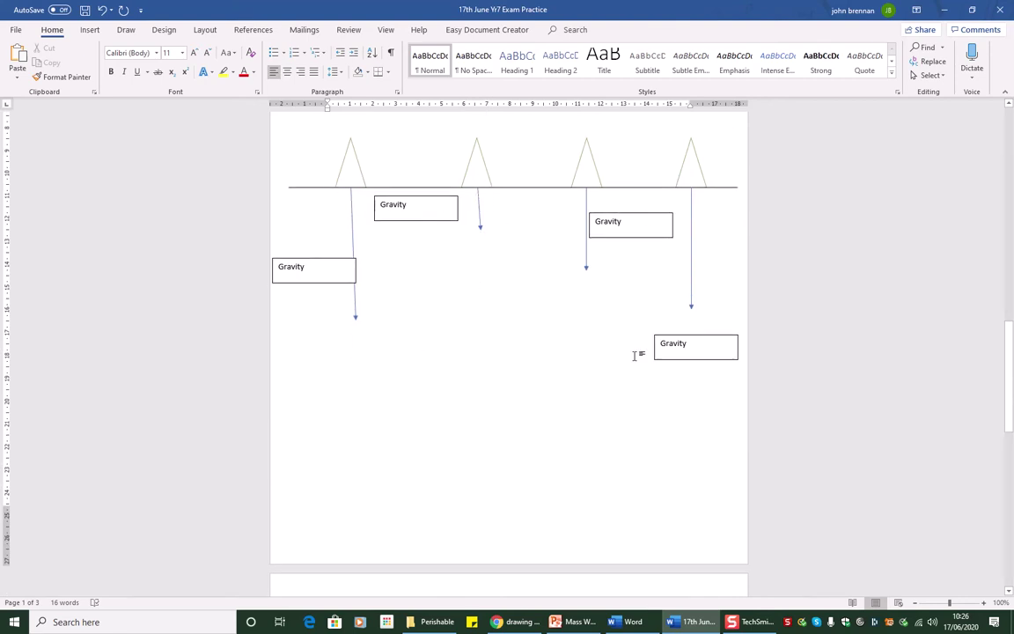
scroll(627, 418, "up", 5)
scroll(621, 414, "up", 8)
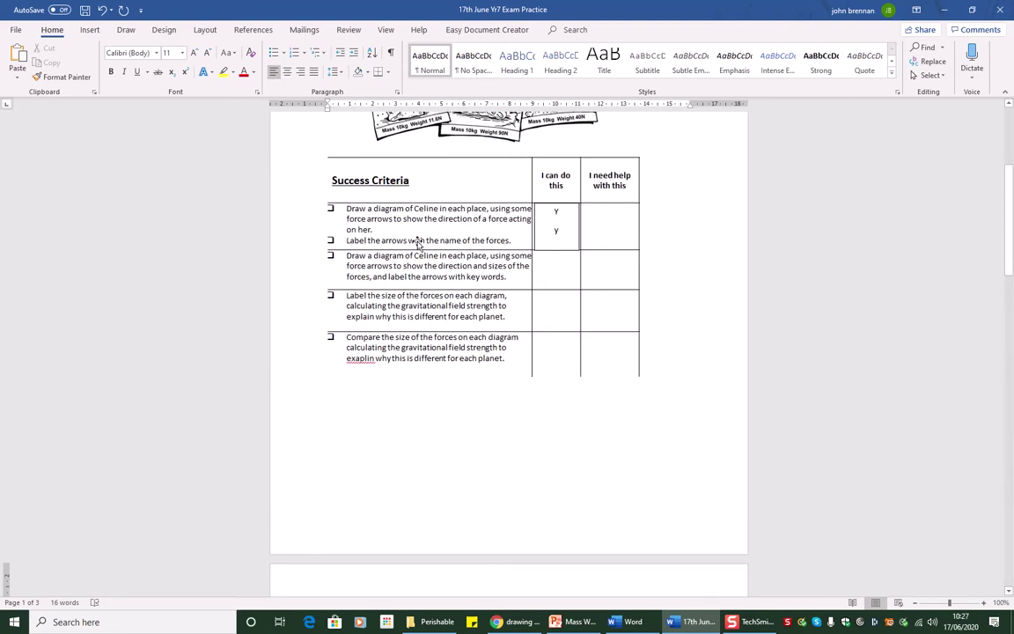
scroll(501, 270, "down", 1)
scroll(500, 268, "down", 6)
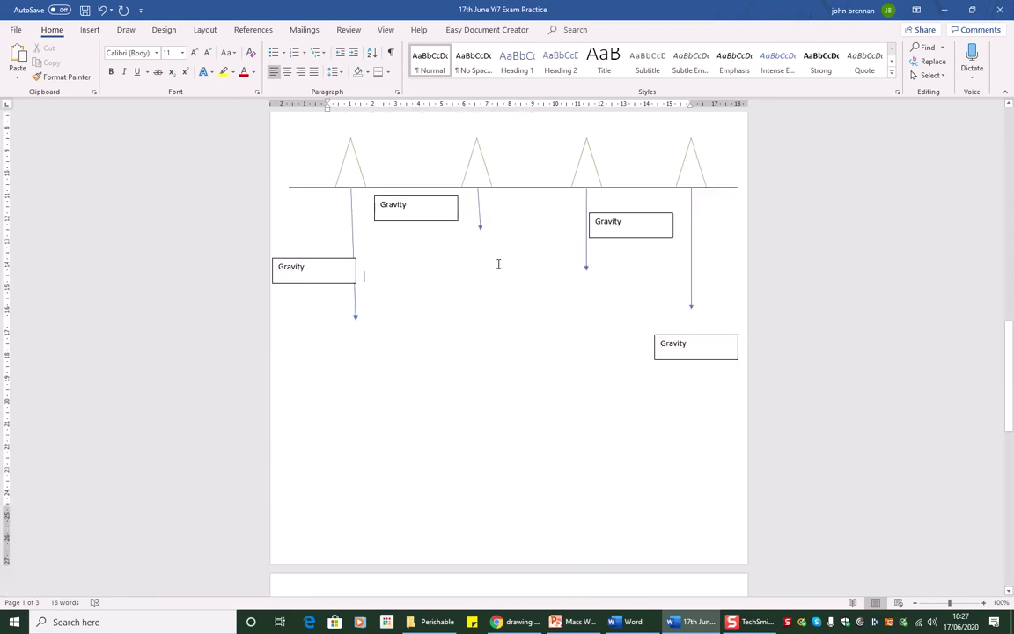